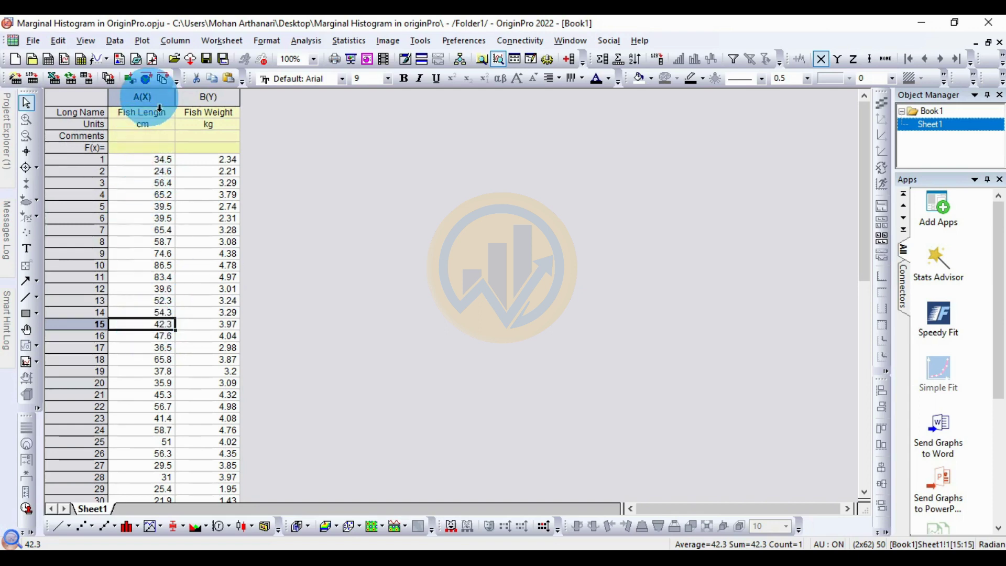
Step: Examine the Fish Length and Fish Weight columns in the worksheet
drag(142, 96, 208, 96)
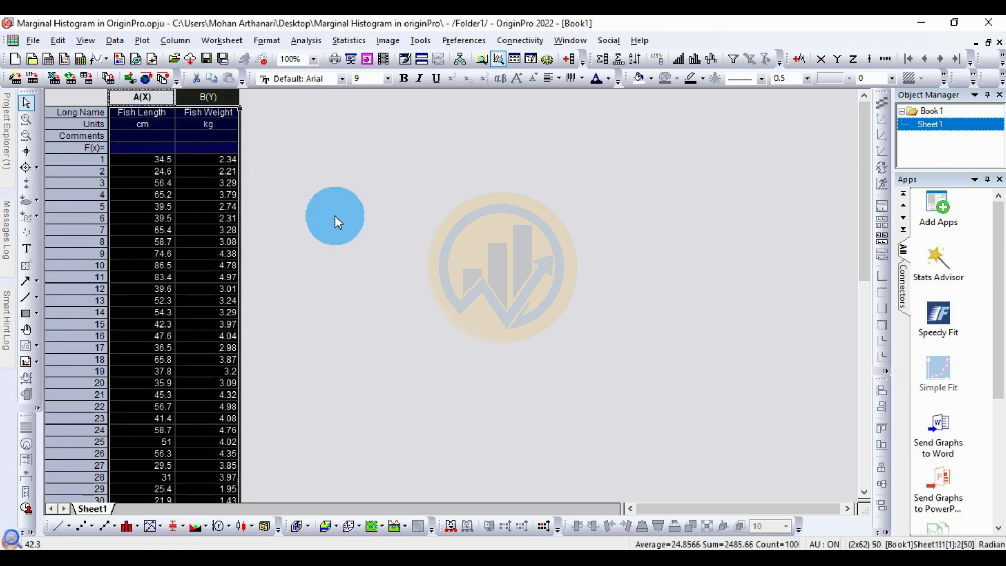
click(335, 216)
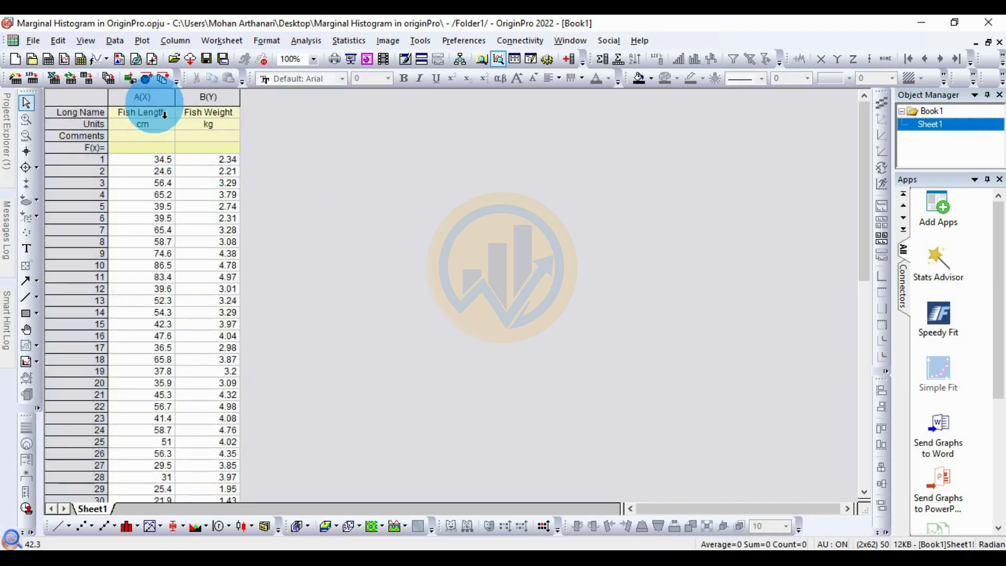
click(143, 97)
click(215, 98)
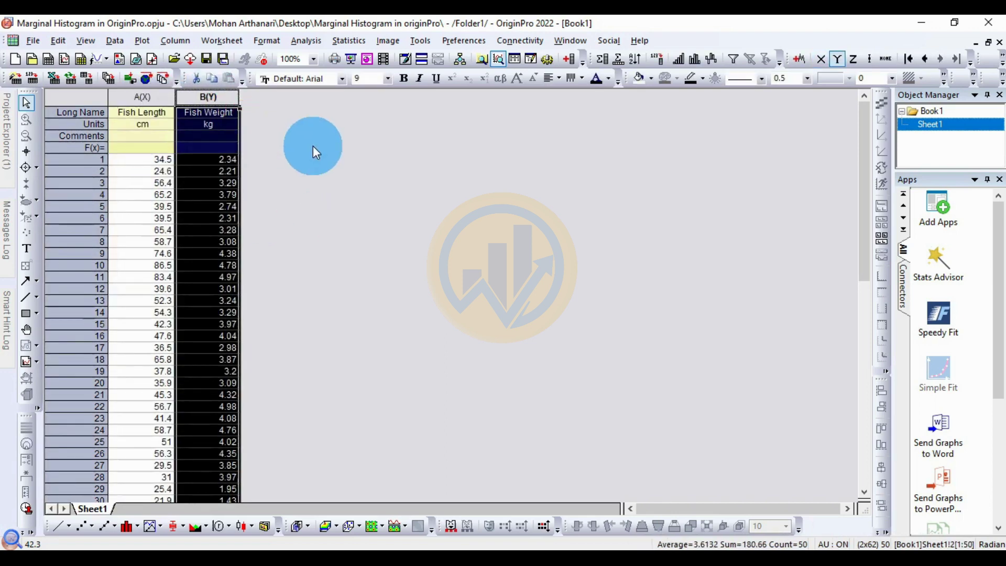
click(142, 97)
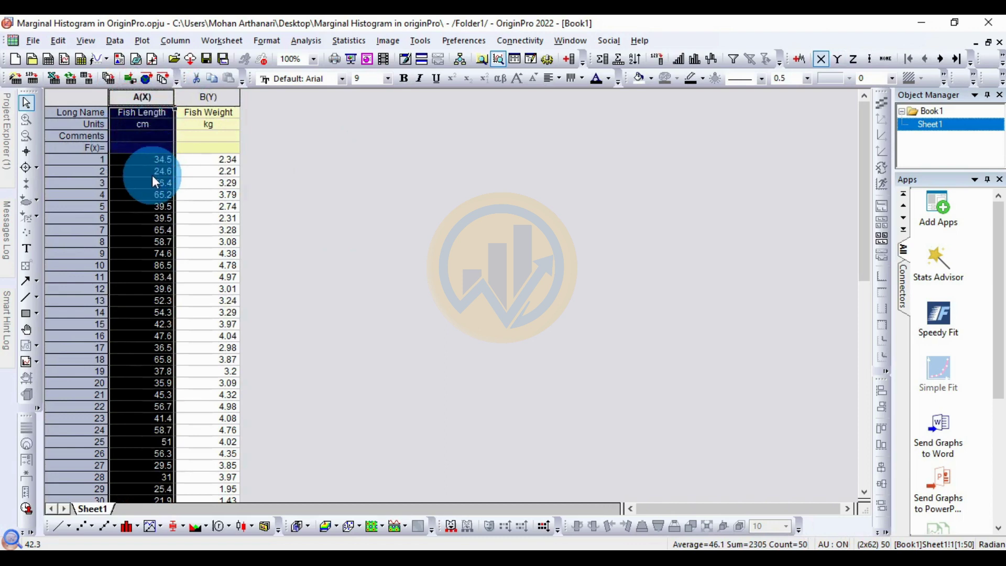
click(213, 97)
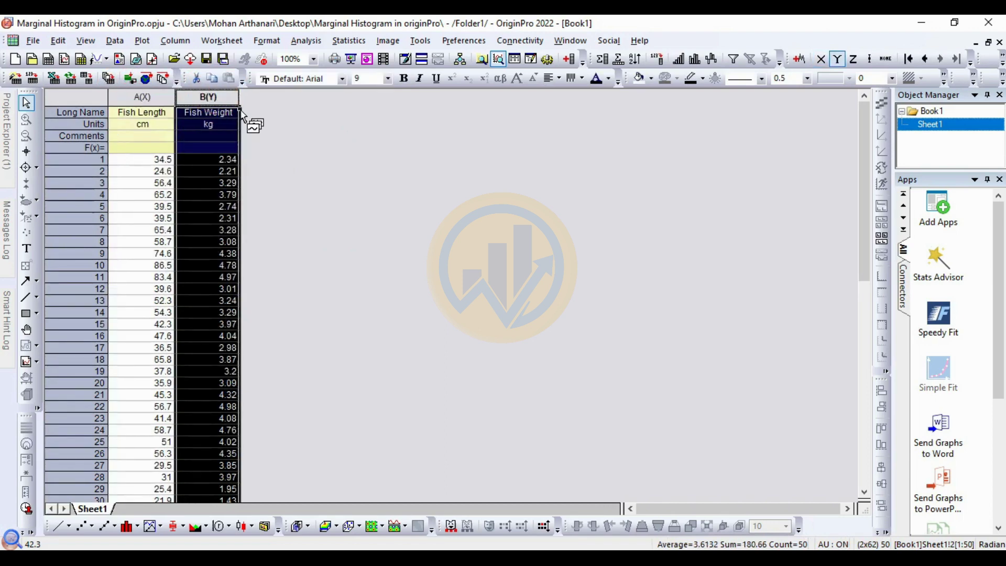
click(308, 136)
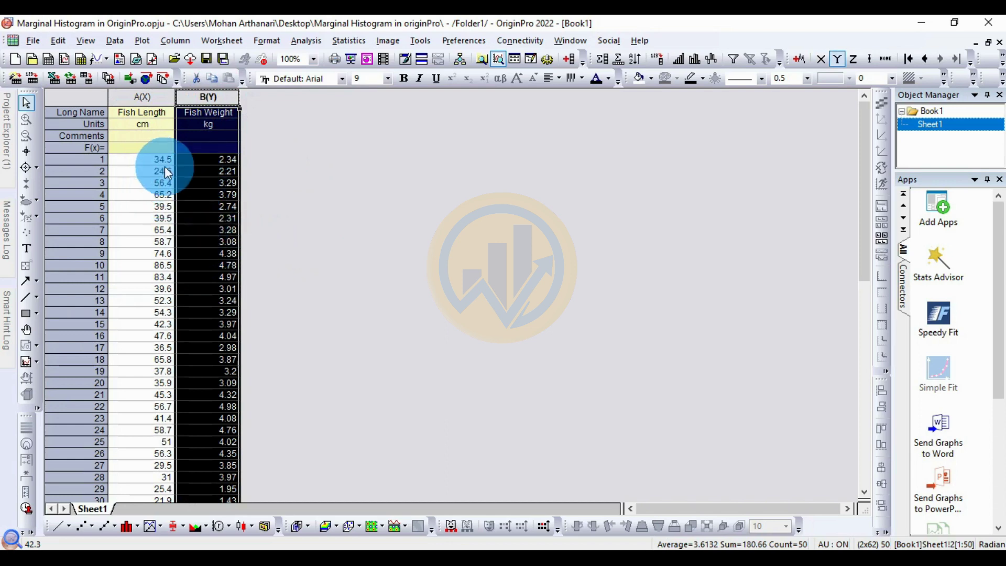
click(316, 183)
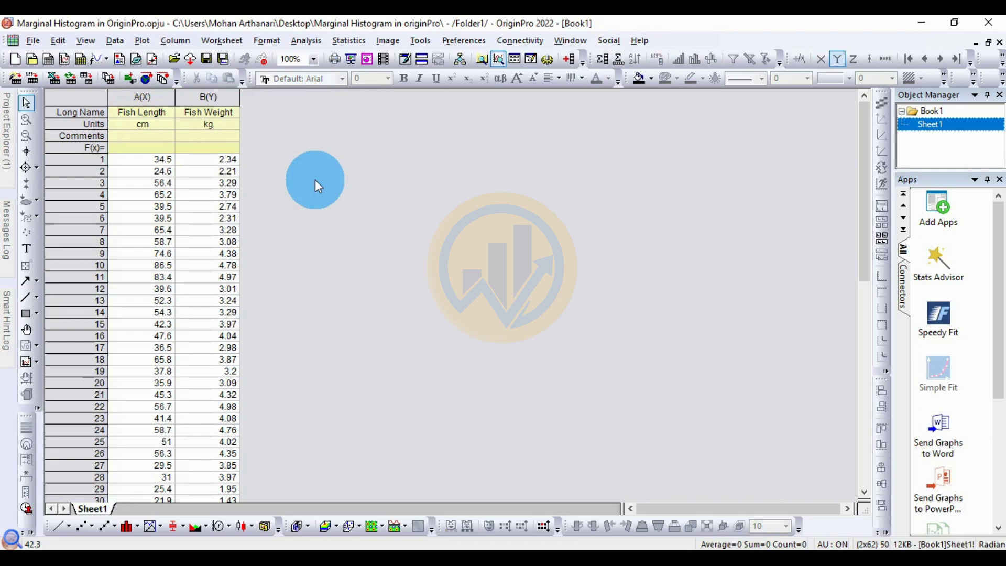
Step: Create a Marginal Histograms plot from the Fish Length and Fish Weight columns
click(159, 98)
shift+click(215, 98)
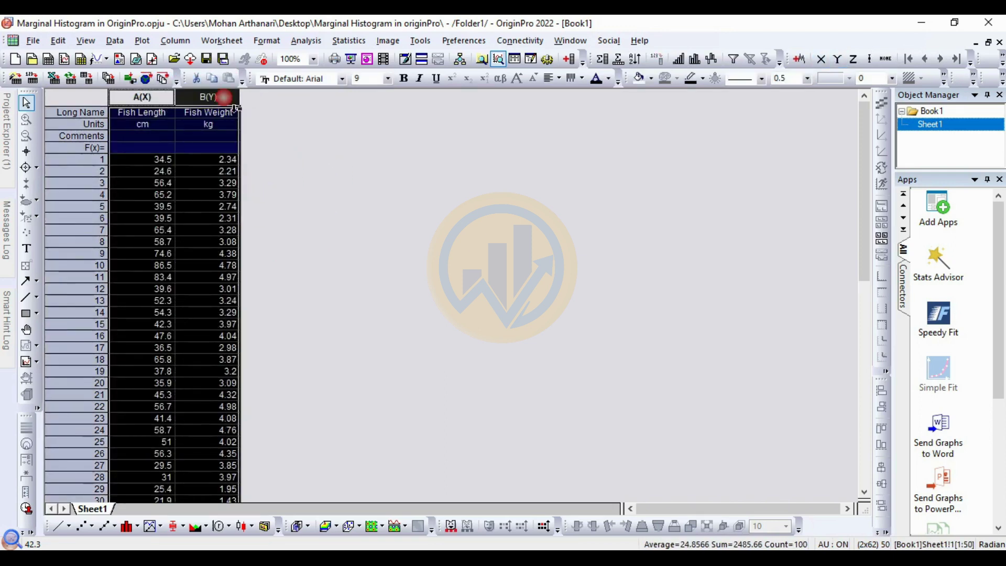
click(142, 41)
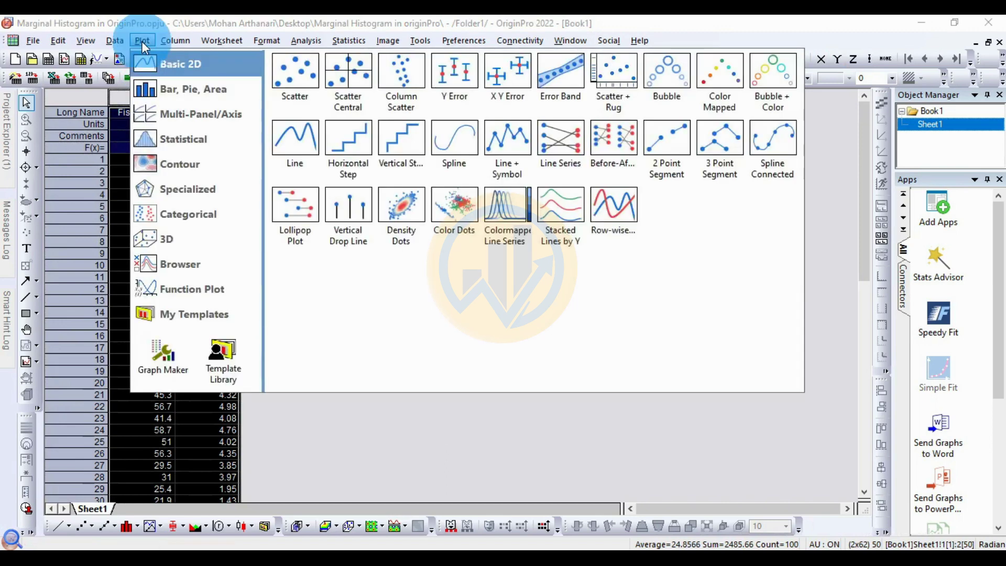
click(173, 137)
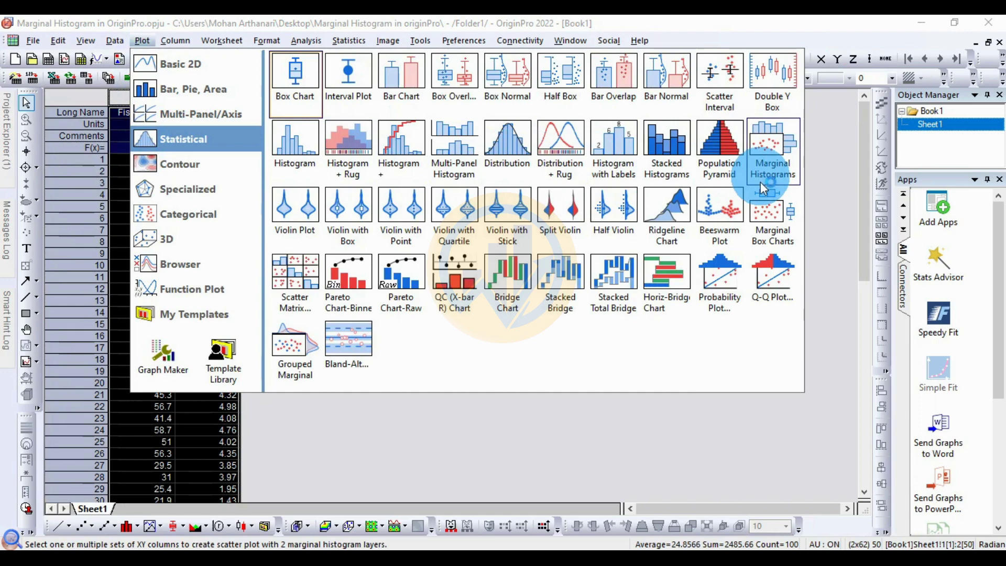
click(770, 161)
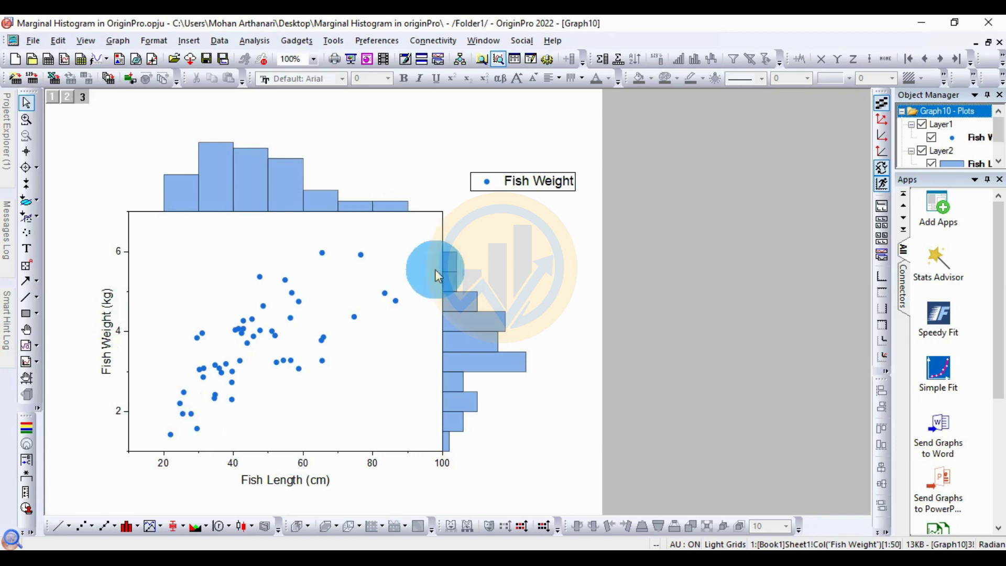
Step: Move the Fish Weight legend inside the upper-right corner of the scatter plot frame
click(517, 184)
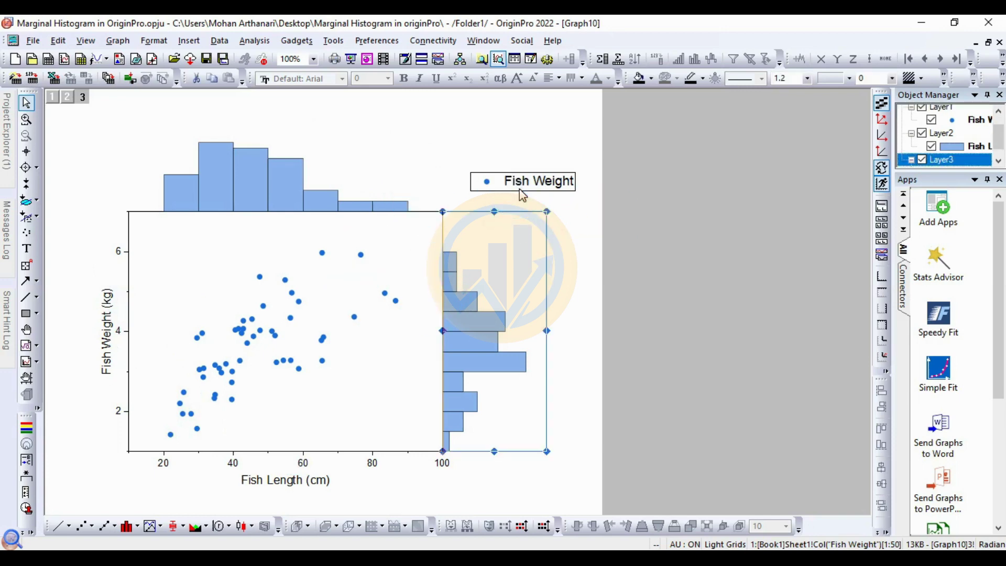
drag(522, 195, 371, 236)
click(498, 252)
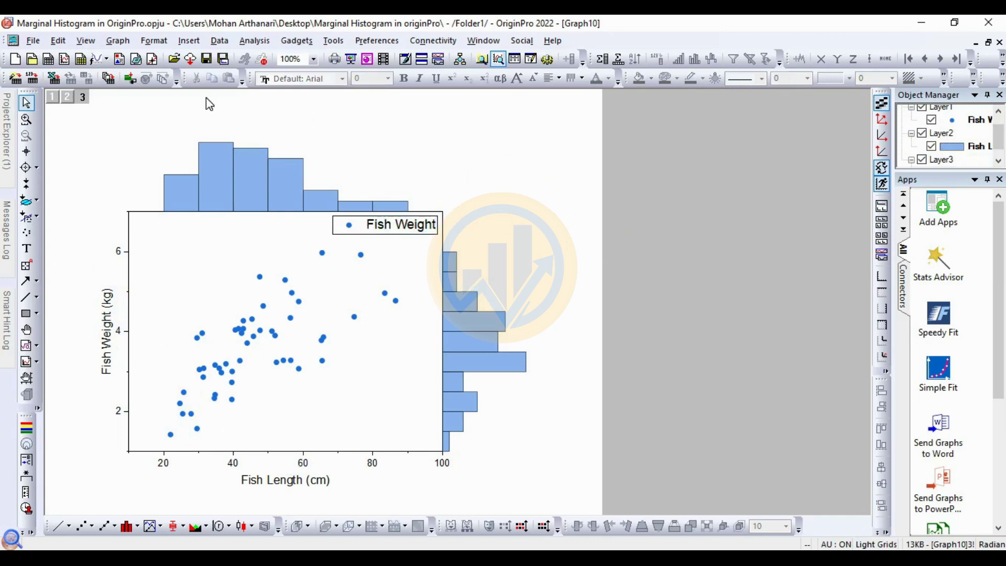
click(421, 341)
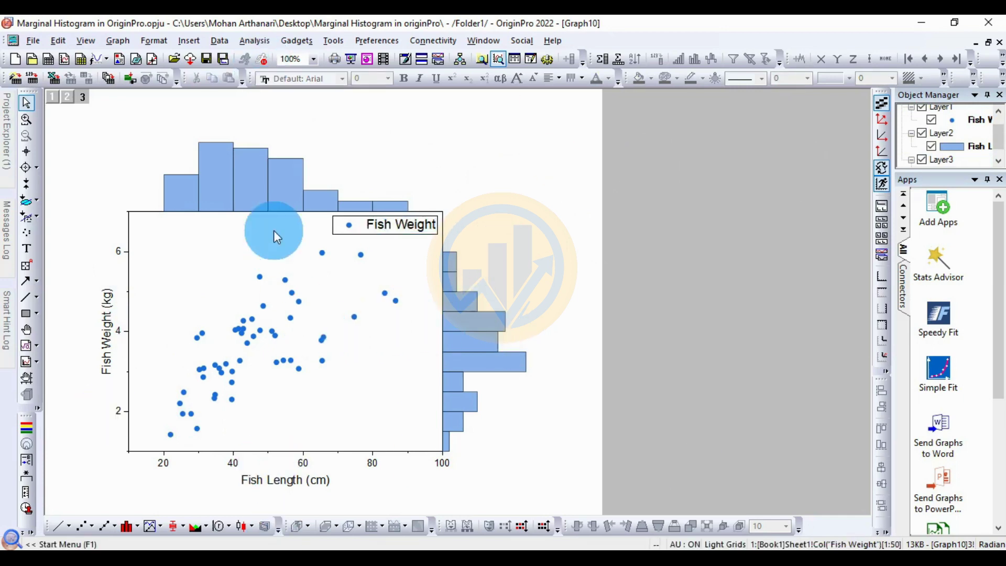
Step: Open the plot details of the Fish Length histogram above the scatter plot, collapse the layer tree and show the pattern settings
mouse_move(255, 193)
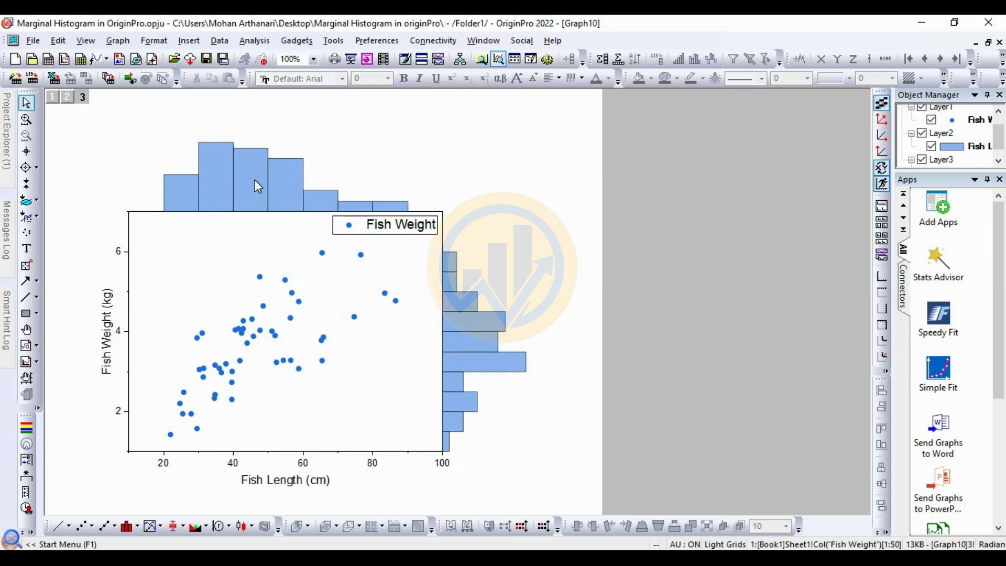
right_click(255, 181)
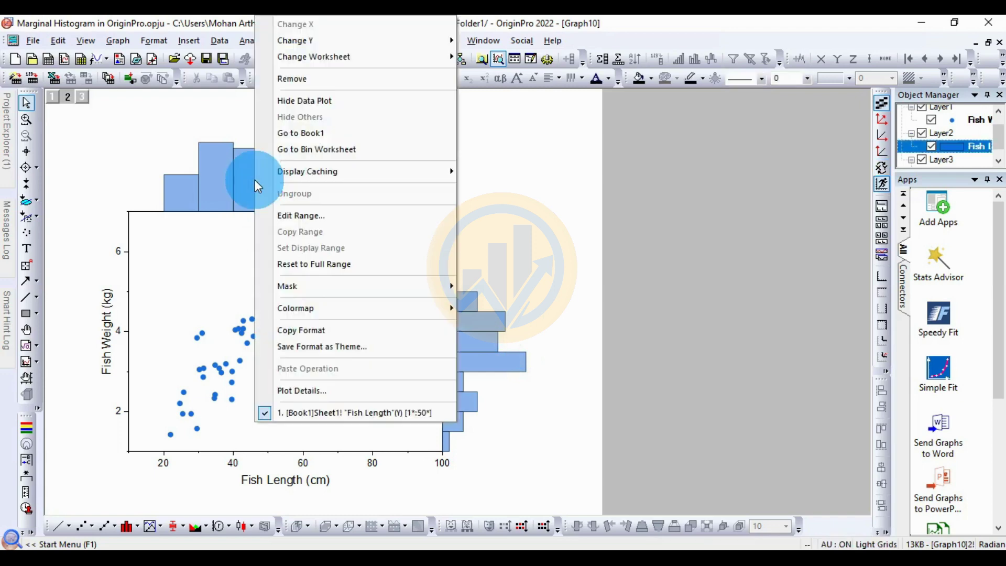
click(293, 391)
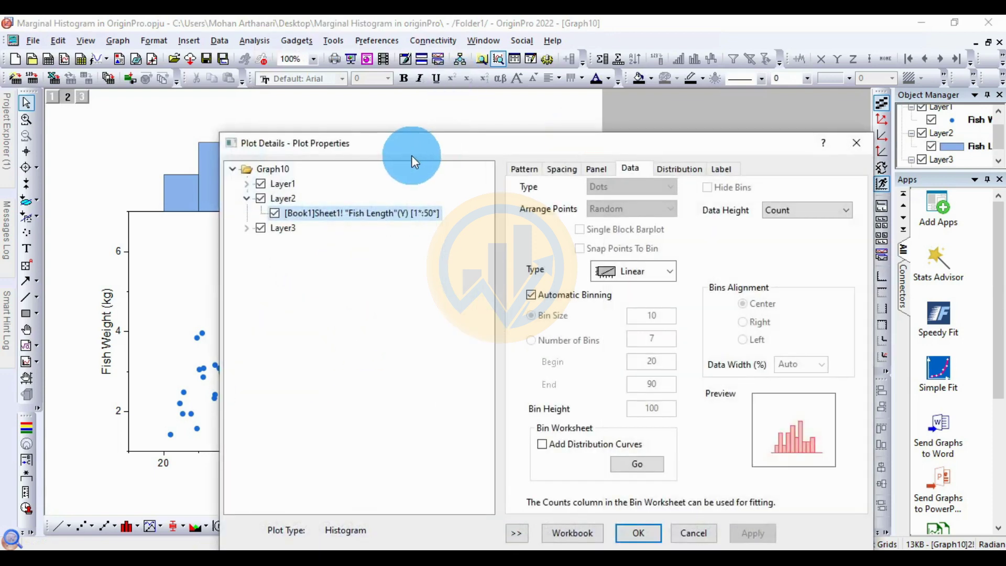
drag(411, 155, 432, 97)
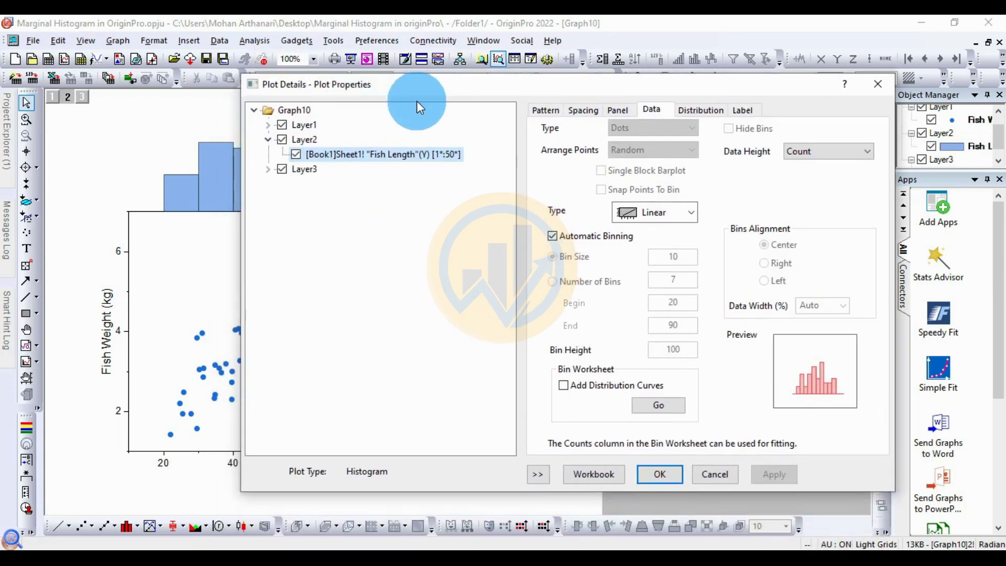
click(537, 475)
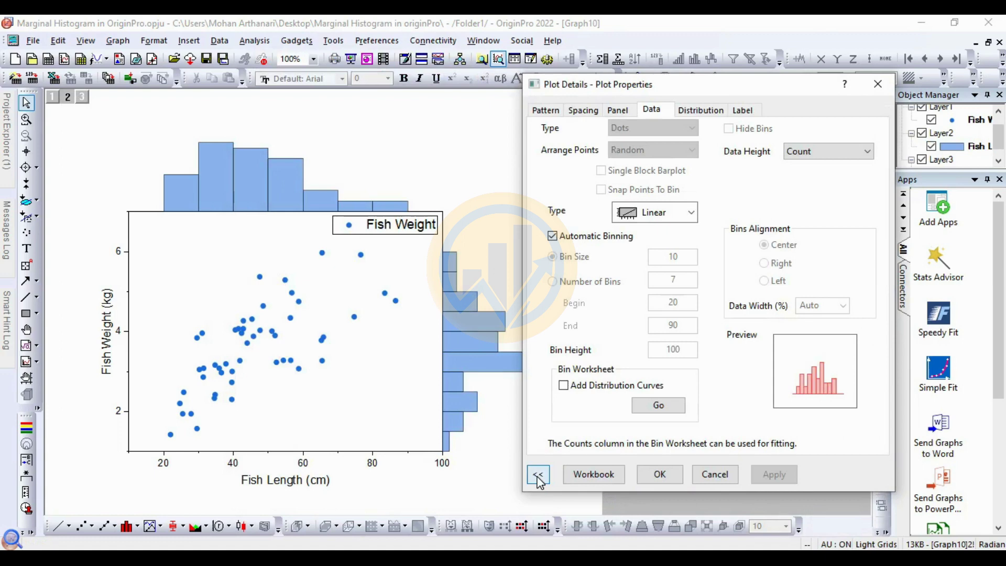
click(545, 111)
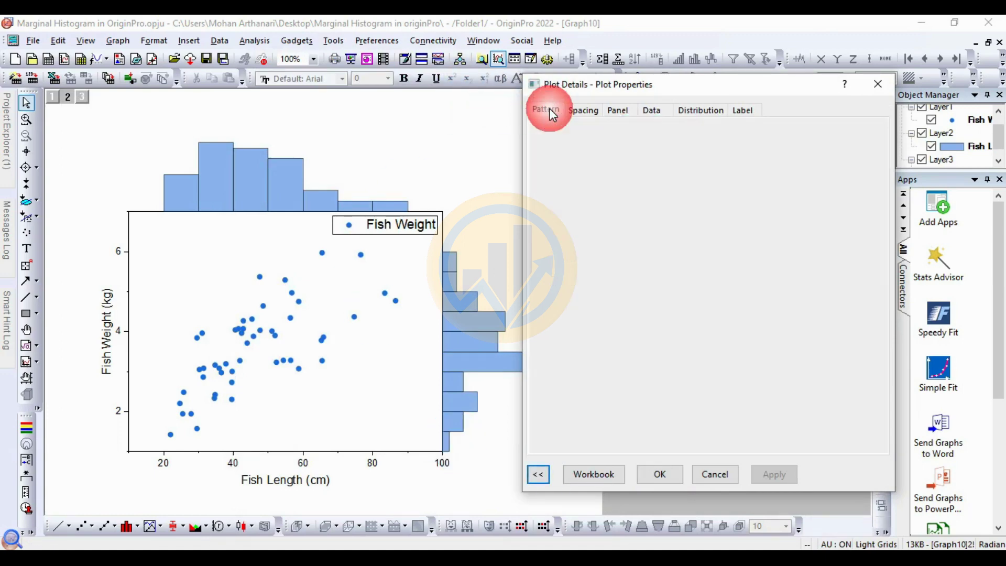
drag(655, 87, 610, 84)
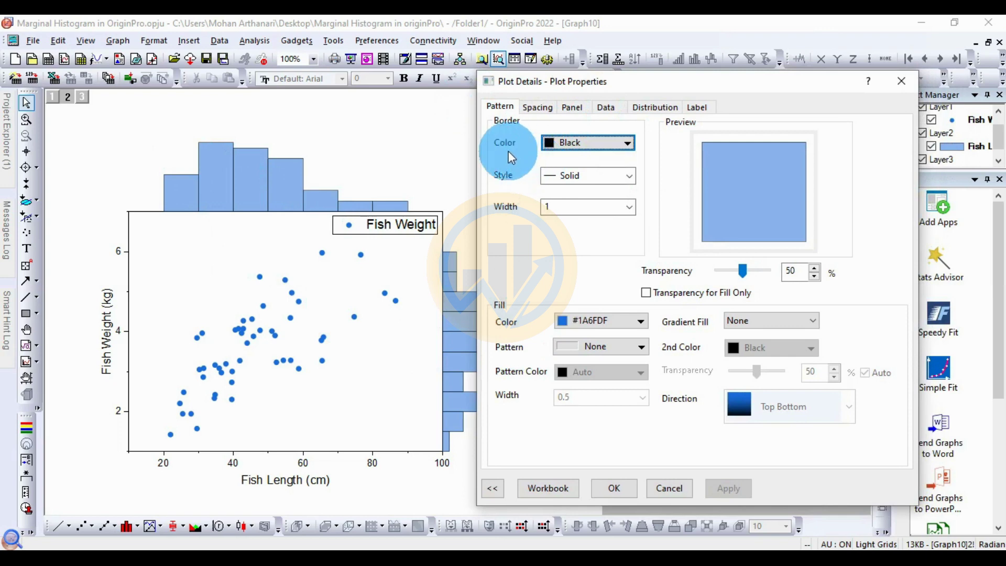
Step: Set the histogram bars' border colour to Black and the border width to 10, and apply it
click(626, 143)
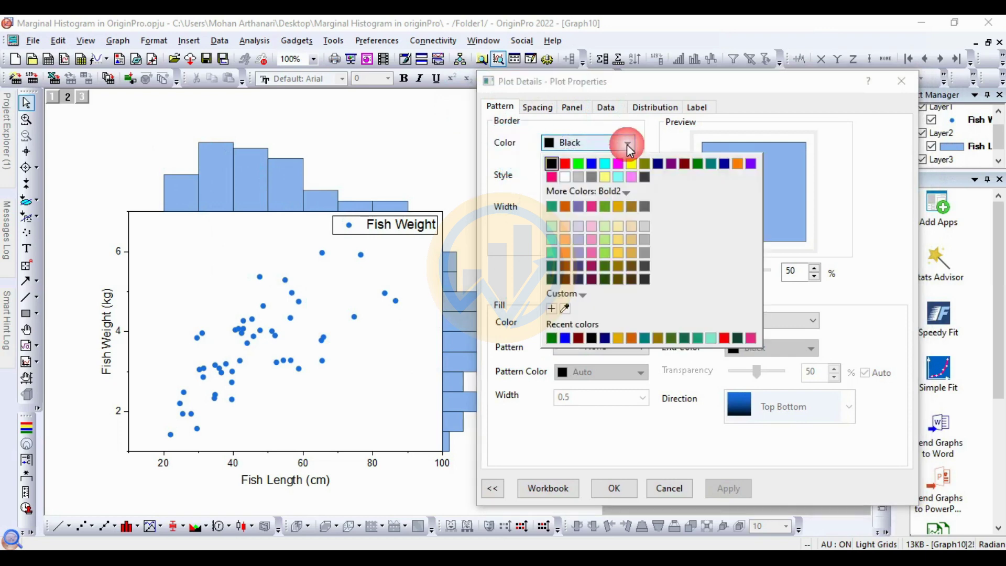
click(552, 163)
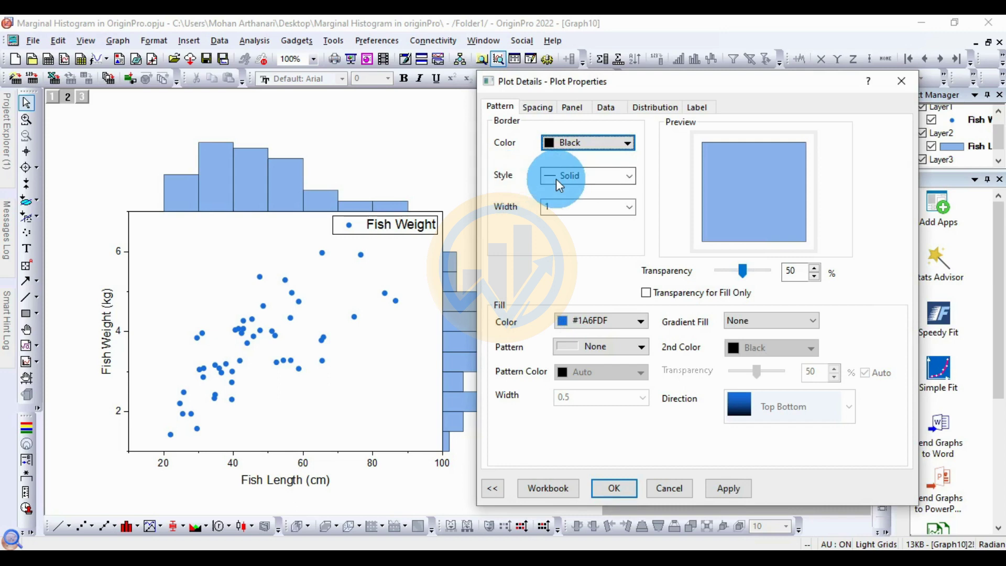
click(562, 216)
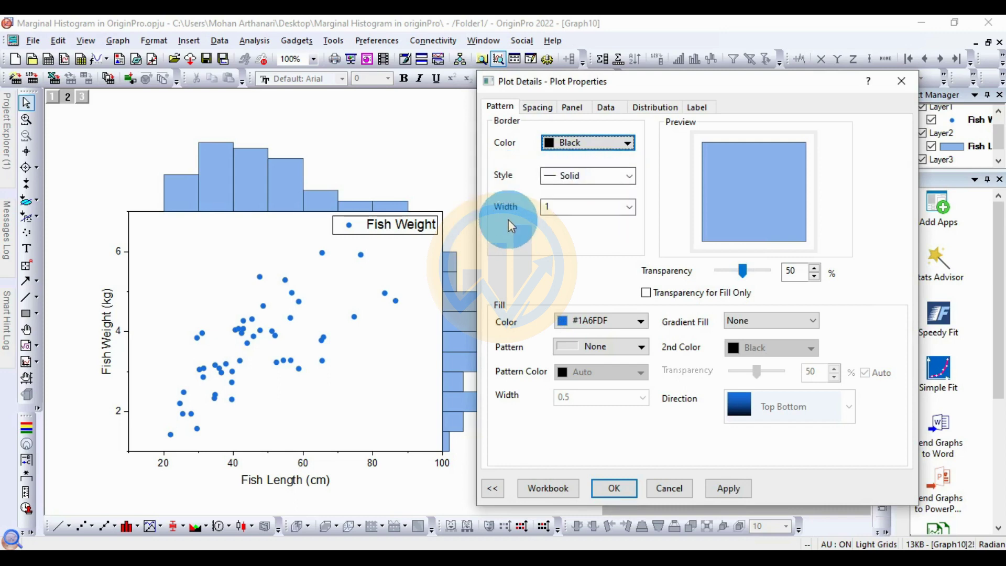
click(557, 209)
text(0)
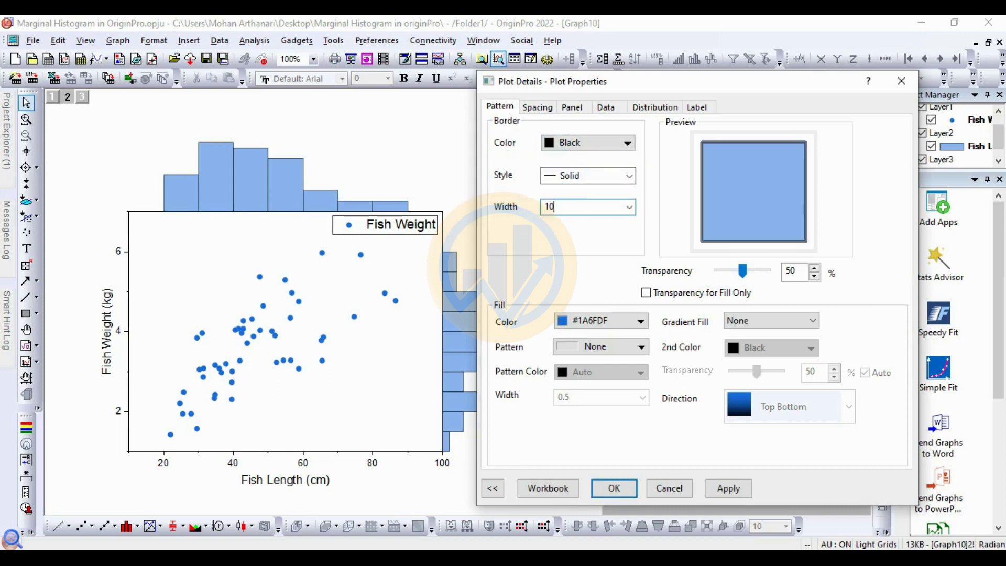
click(728, 488)
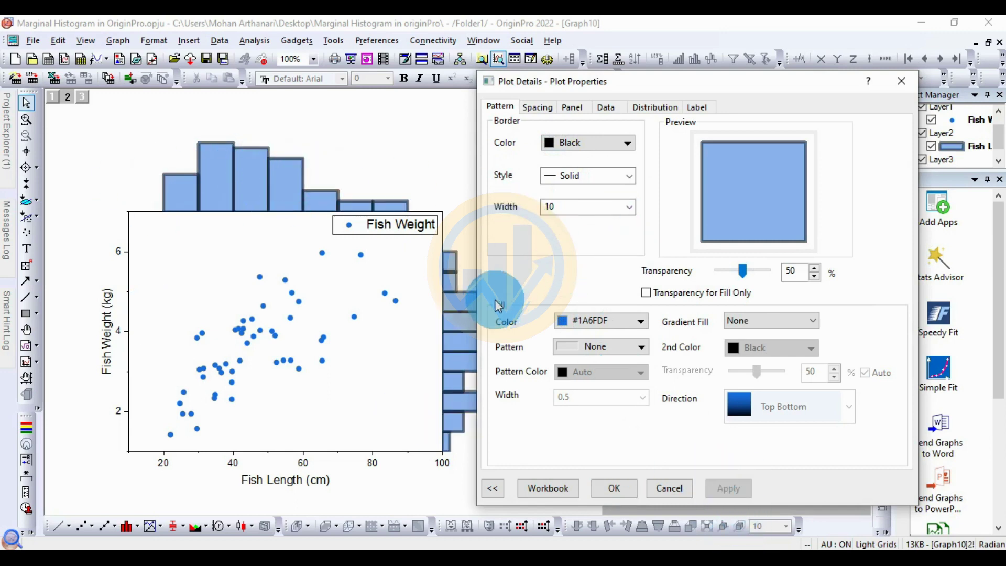
Step: Change the histogram fill colour to Olive, apply it and close the plot details
click(605, 321)
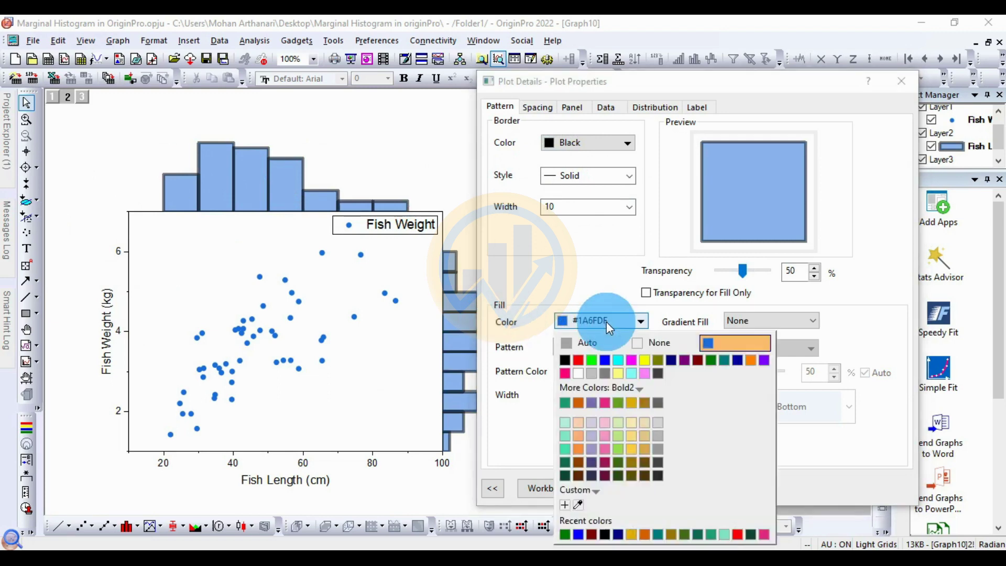
click(711, 360)
click(736, 487)
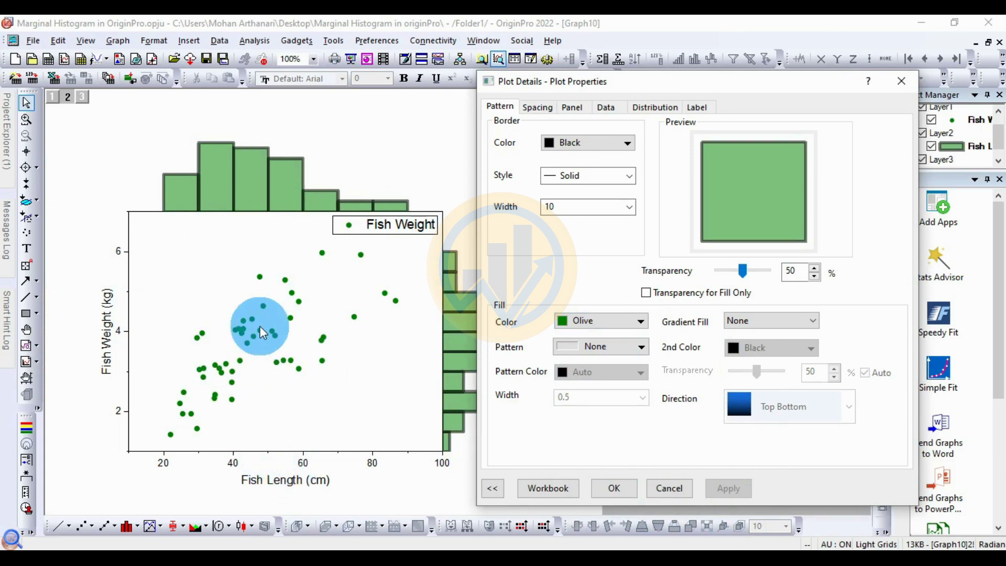
click(622, 491)
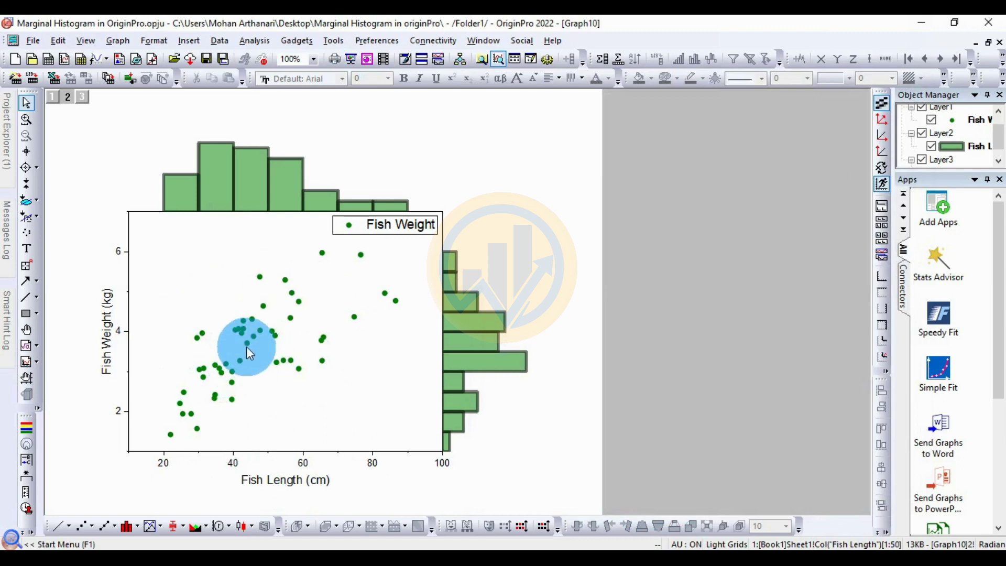
Step: Change the scatter plot's symbol to a diamond with a Half Right interior and apply it
mouse_move(240, 331)
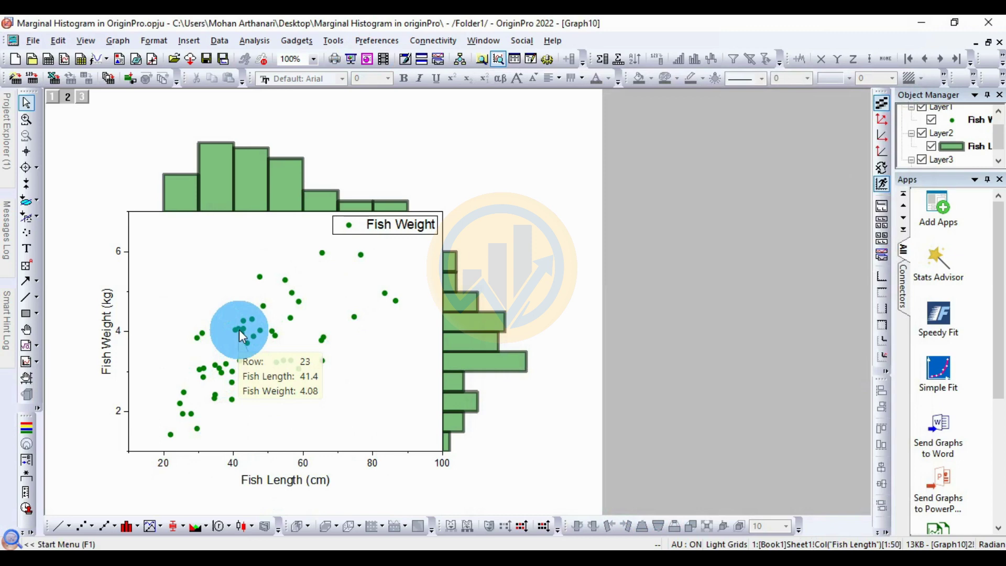
right_click(239, 329)
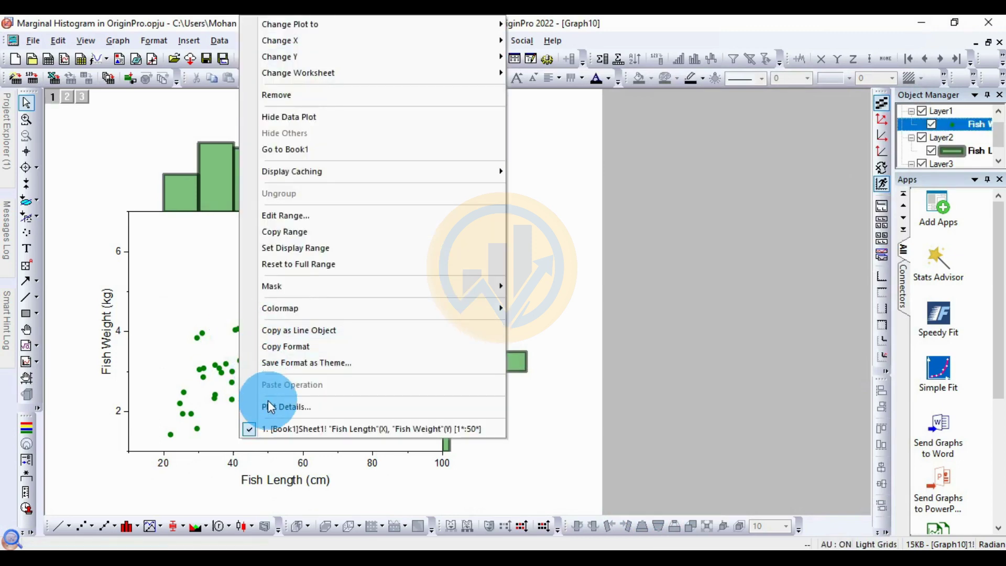
click(294, 407)
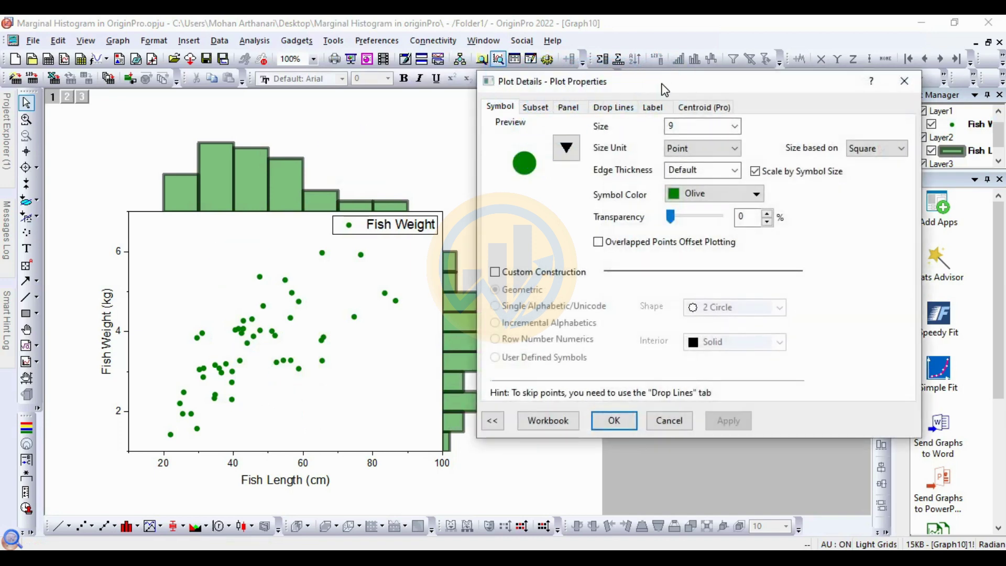
drag(664, 89, 664, 129)
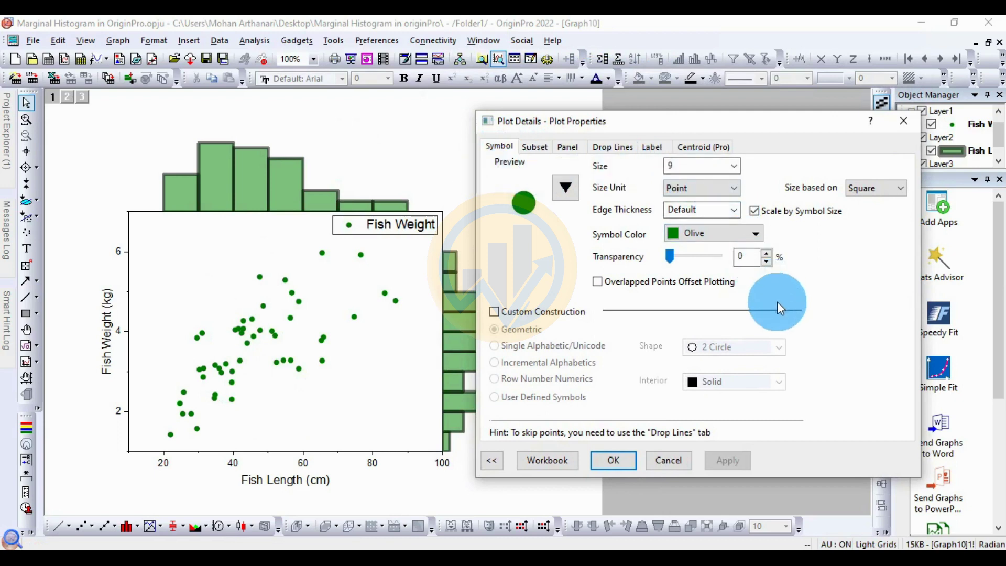
click(566, 189)
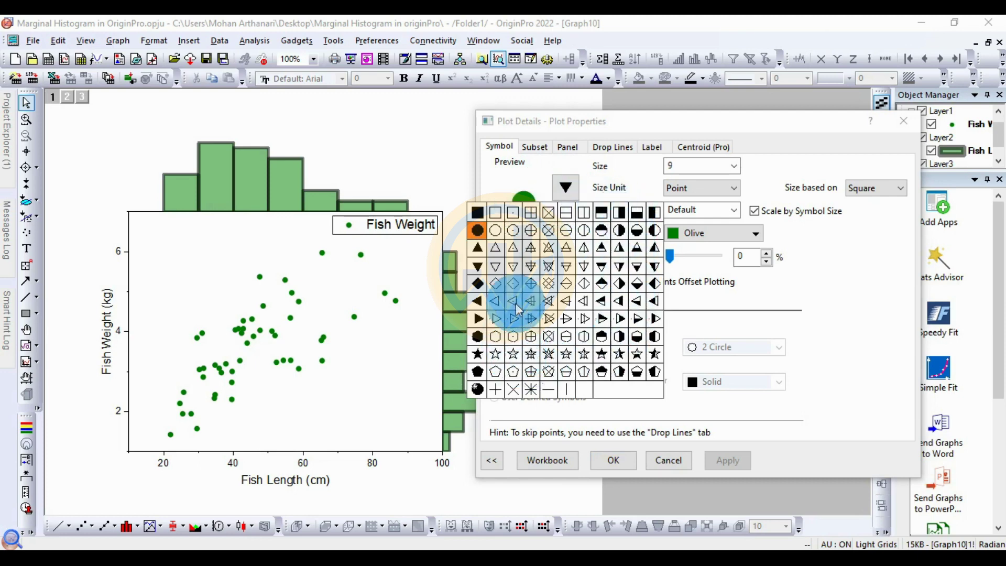
click(619, 286)
click(728, 506)
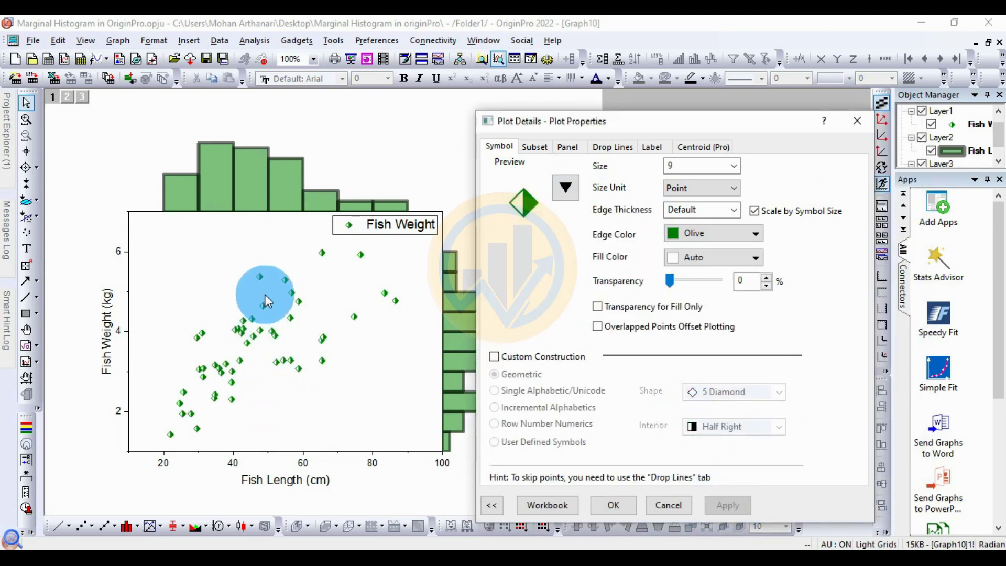
Step: Try a solid hexagon and a hexagon with a Dot Center interior as the scatter plot's symbol, applying each
click(566, 189)
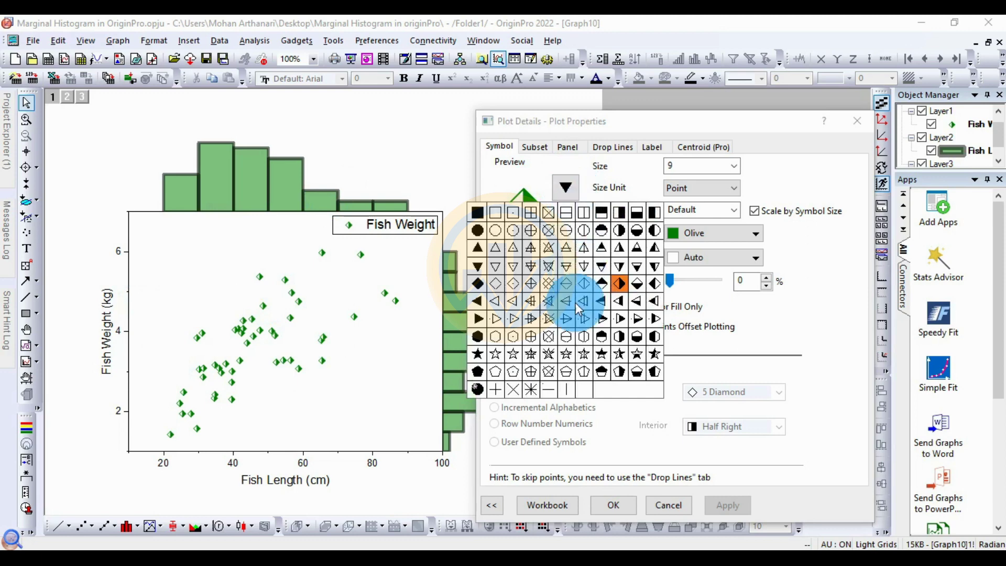
click(478, 337)
click(726, 460)
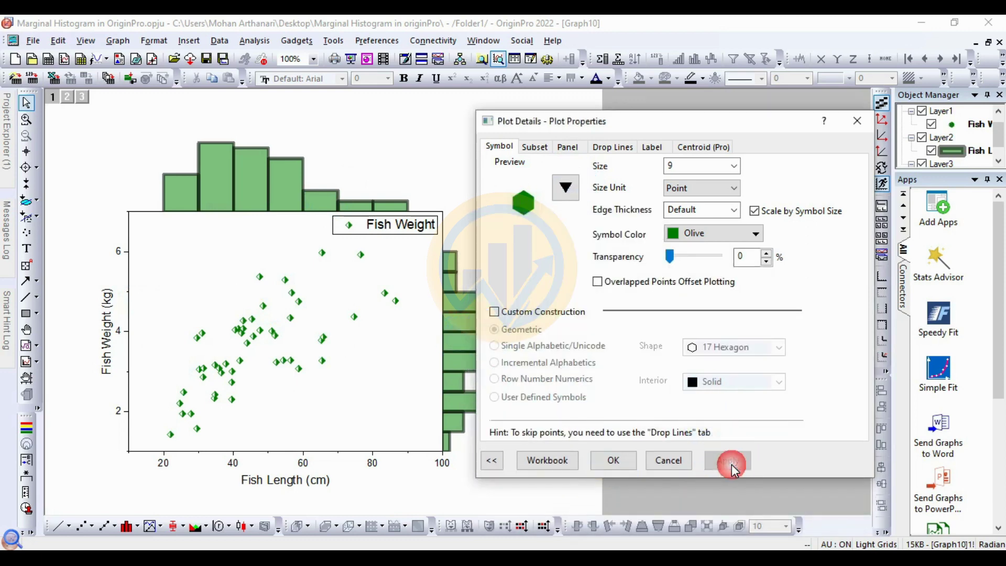
click(561, 199)
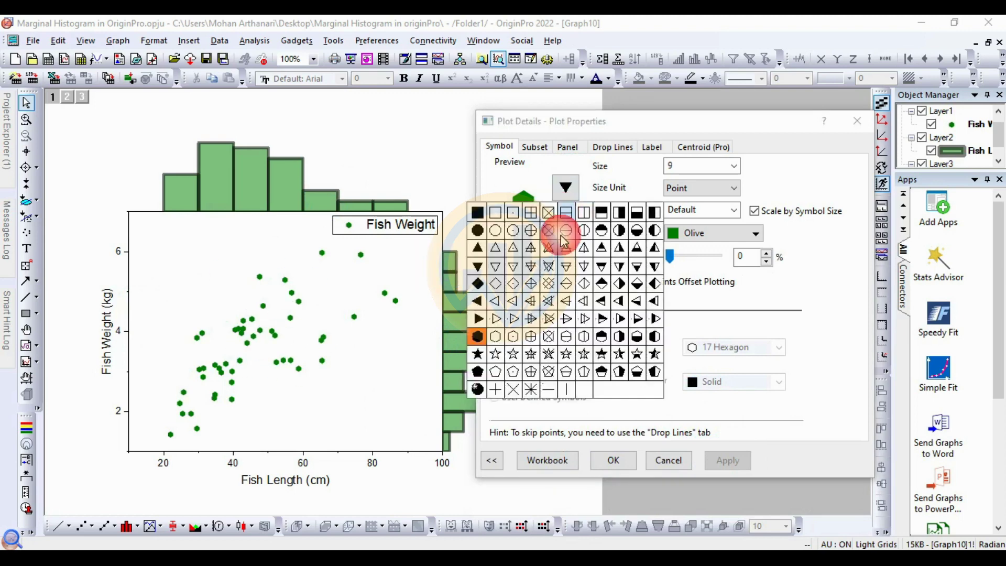
click(521, 326)
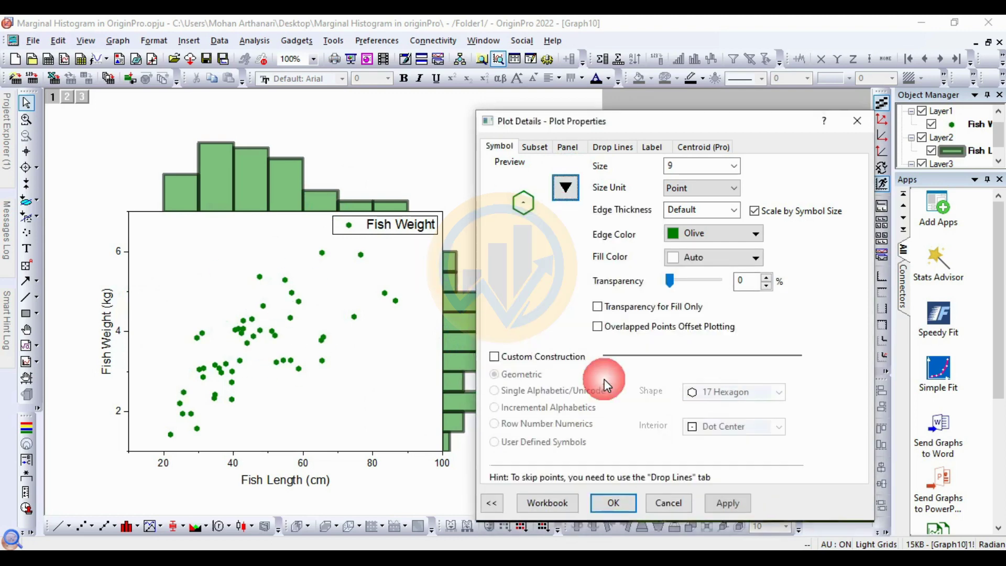
click(735, 496)
click(252, 401)
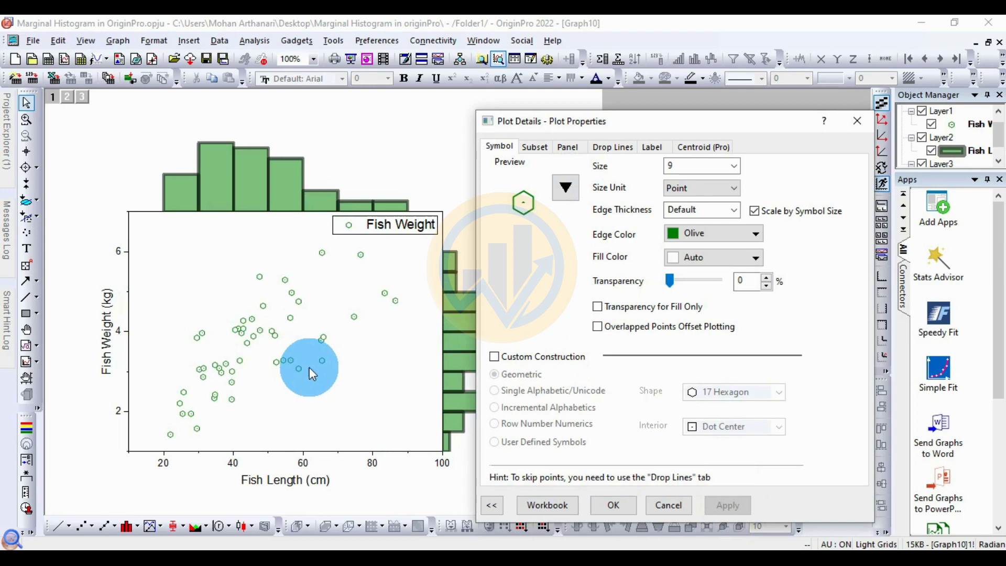
Step: Change the scatter plot's symbol to a solid circle and set its size to 12, applying both changes
click(556, 198)
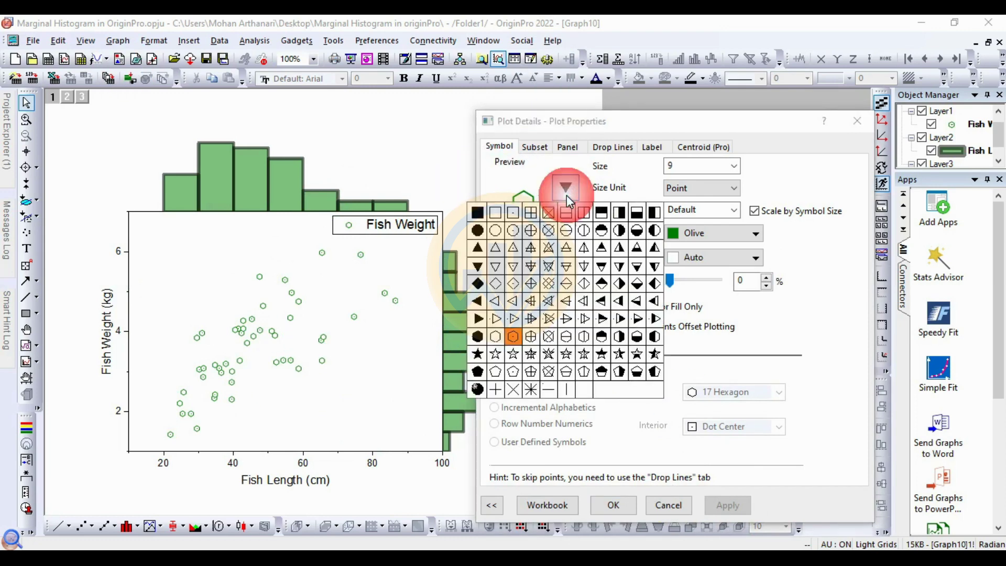
click(477, 230)
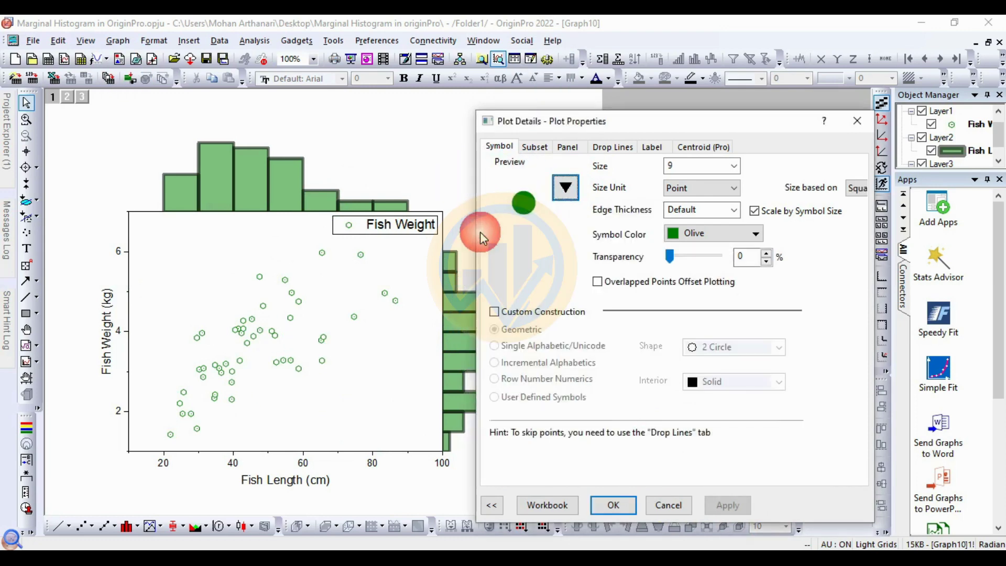
click(739, 464)
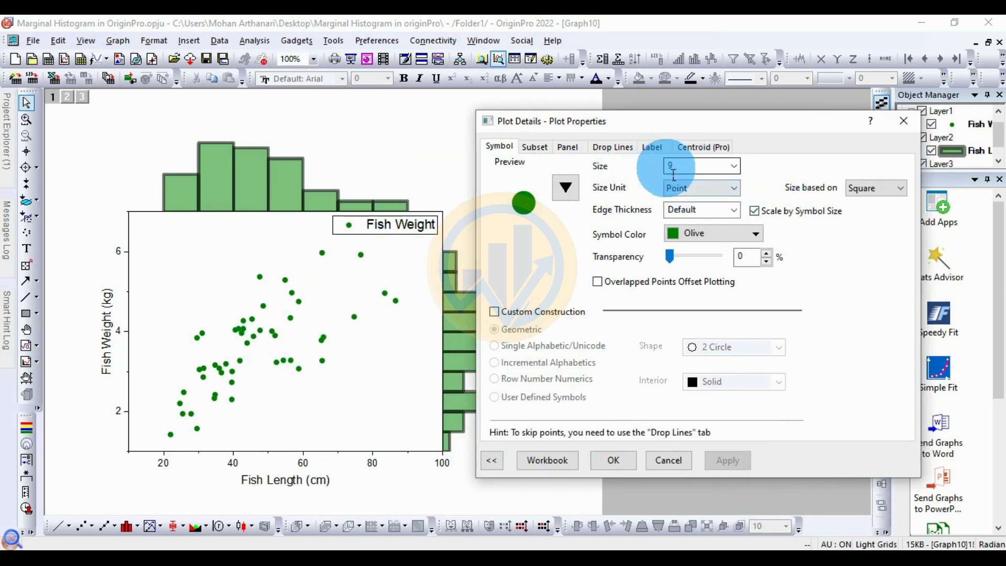
click(735, 166)
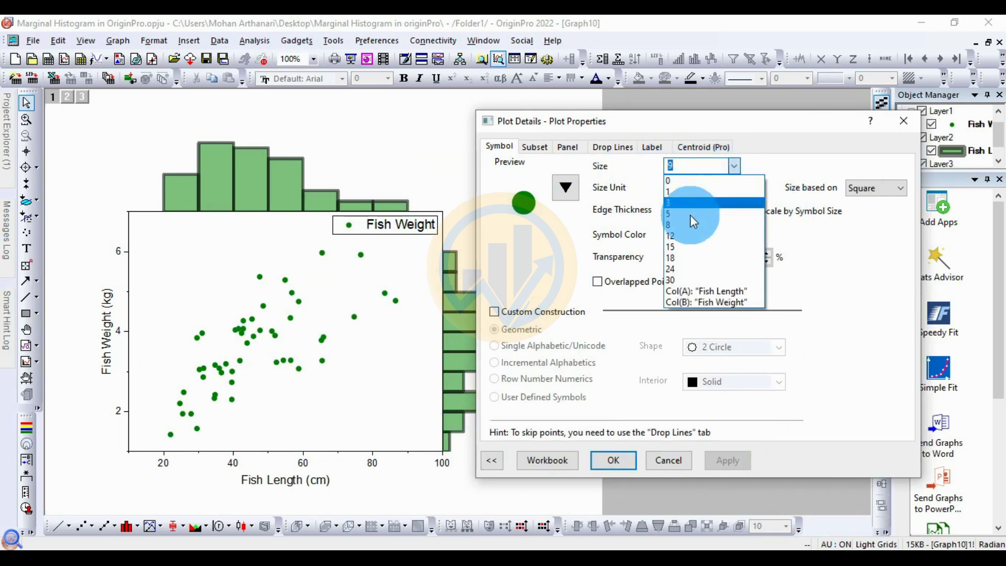
click(680, 236)
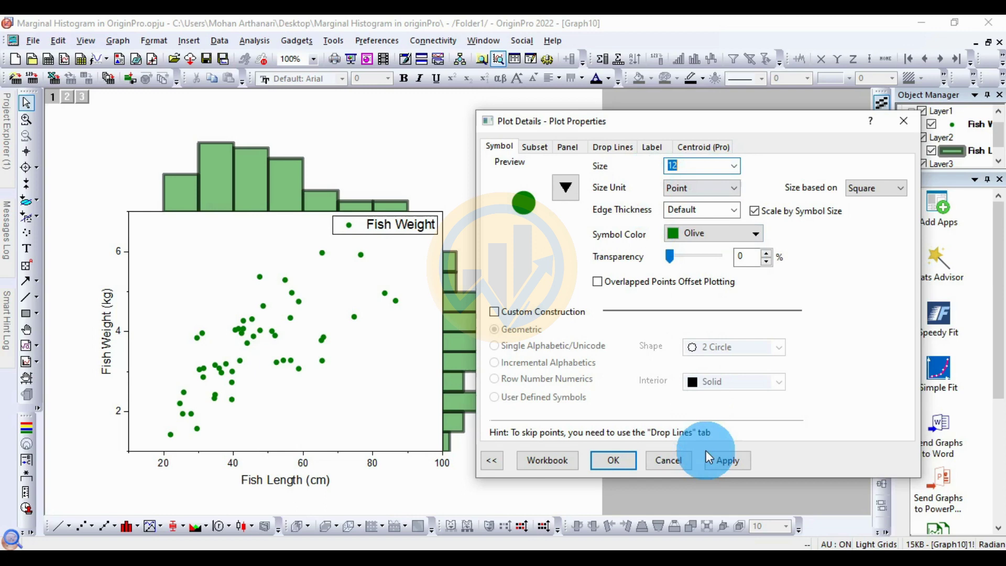
click(730, 463)
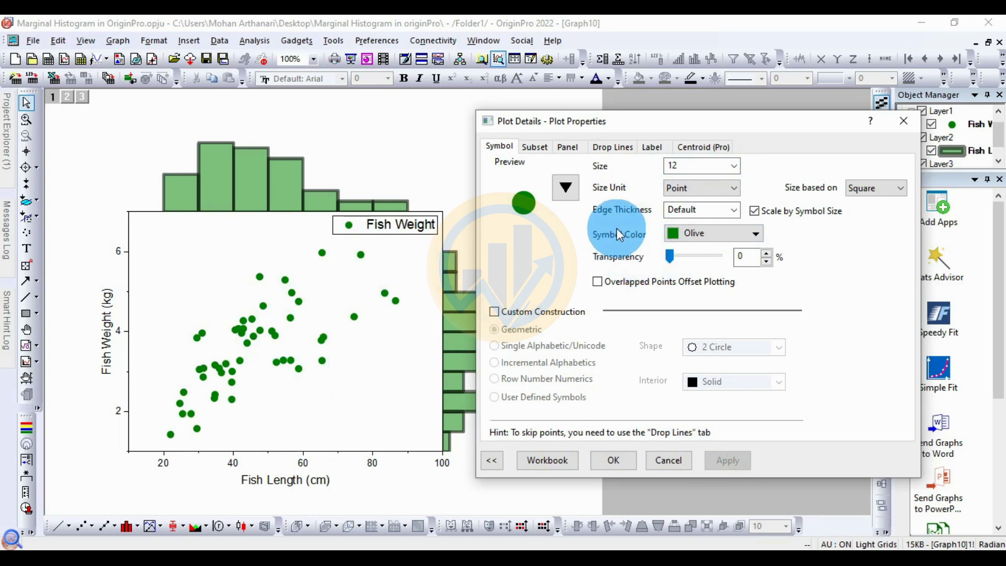
click(756, 237)
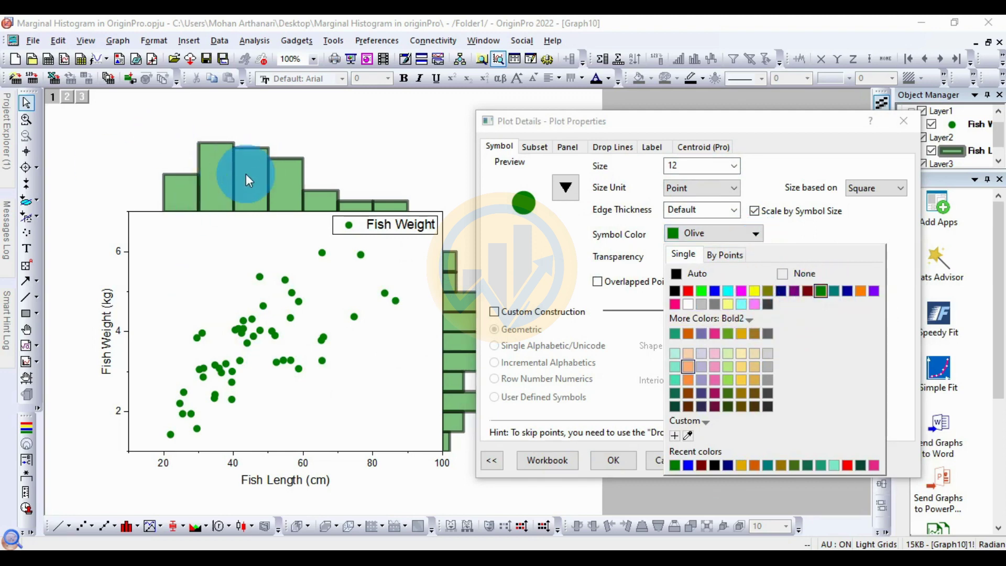
click(890, 217)
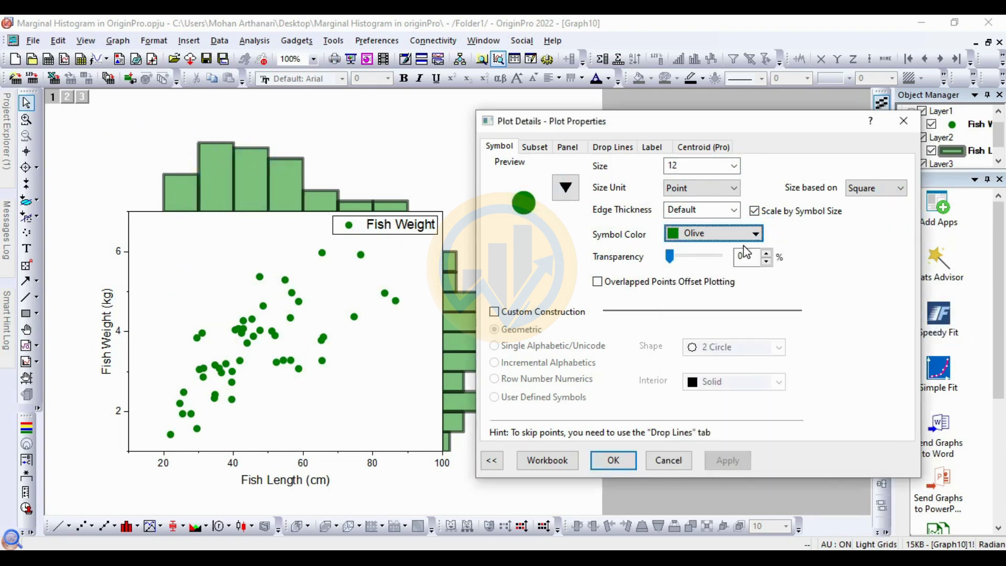
Step: Show the centroid point for the scatter plot's subset, with its connecting lines and ellipse, and apply it
click(699, 148)
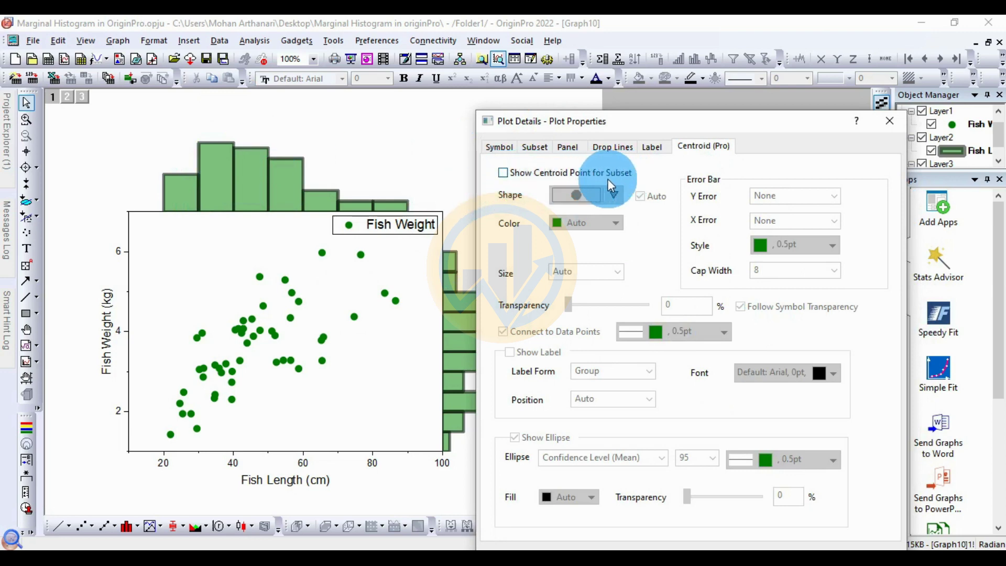
click(504, 173)
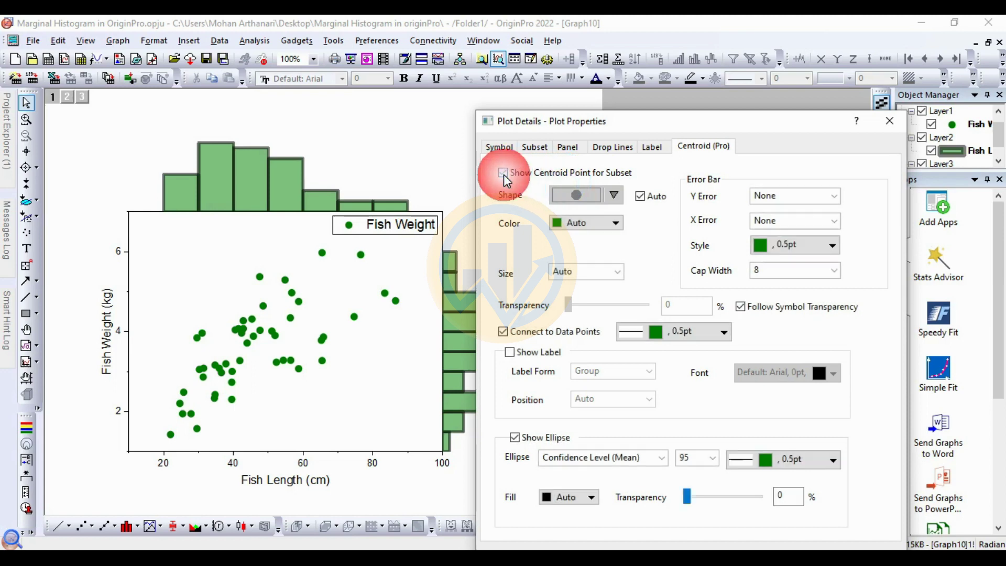
drag(701, 123, 708, 52)
click(744, 492)
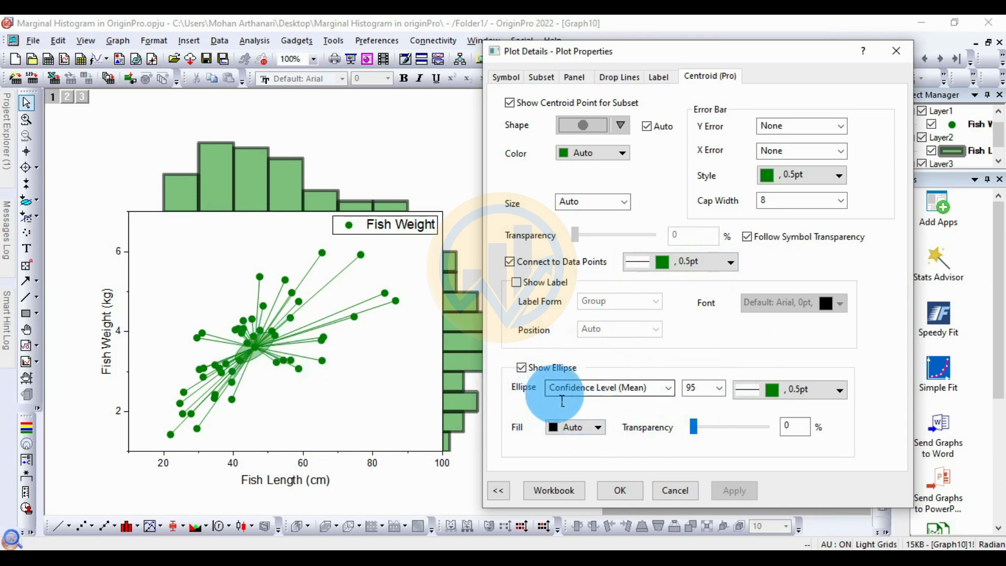
Step: Try 90 and 99 as the centroid ellipse's confidence level, applying each, and set the level back to 95
click(722, 388)
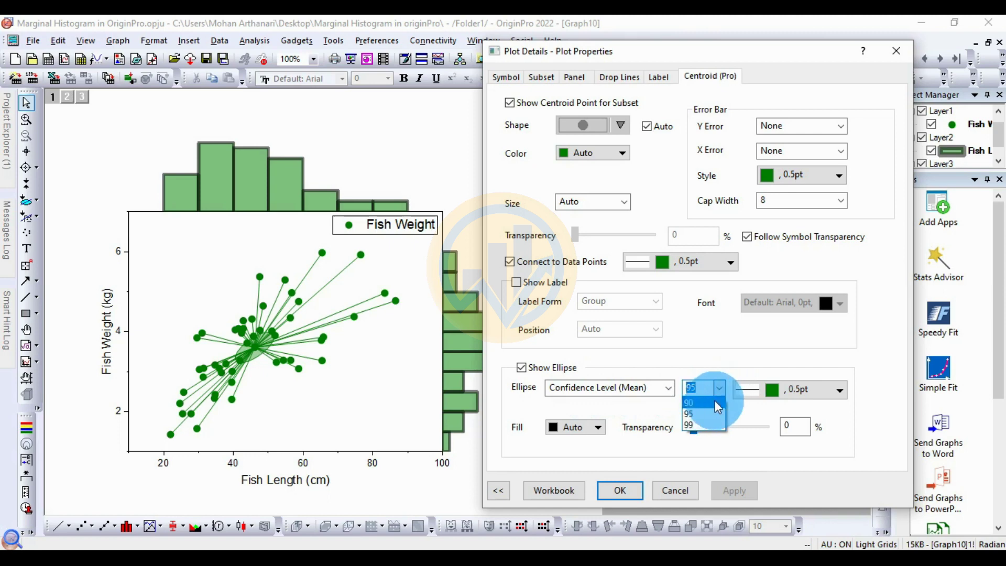
click(710, 402)
click(747, 494)
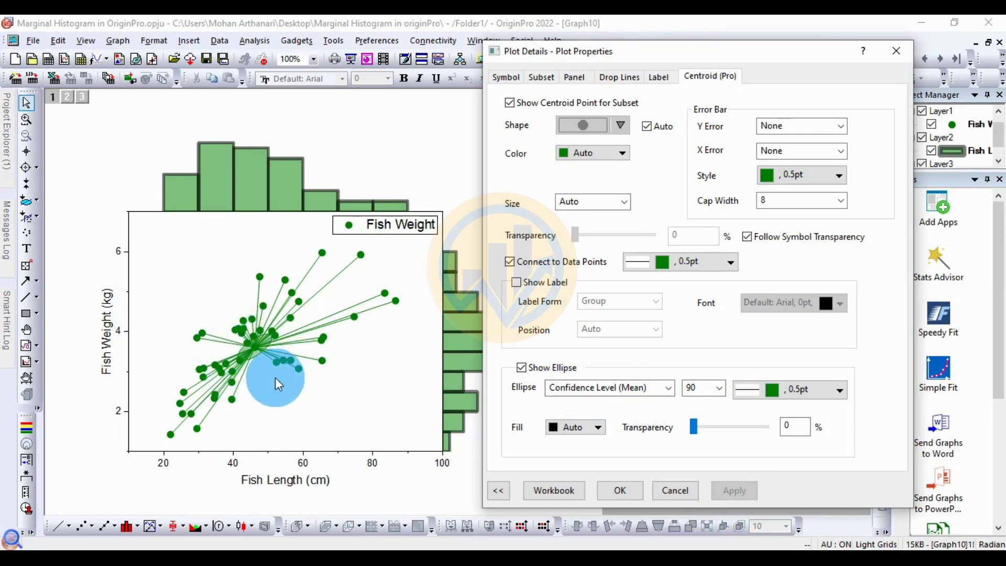
click(719, 388)
click(694, 420)
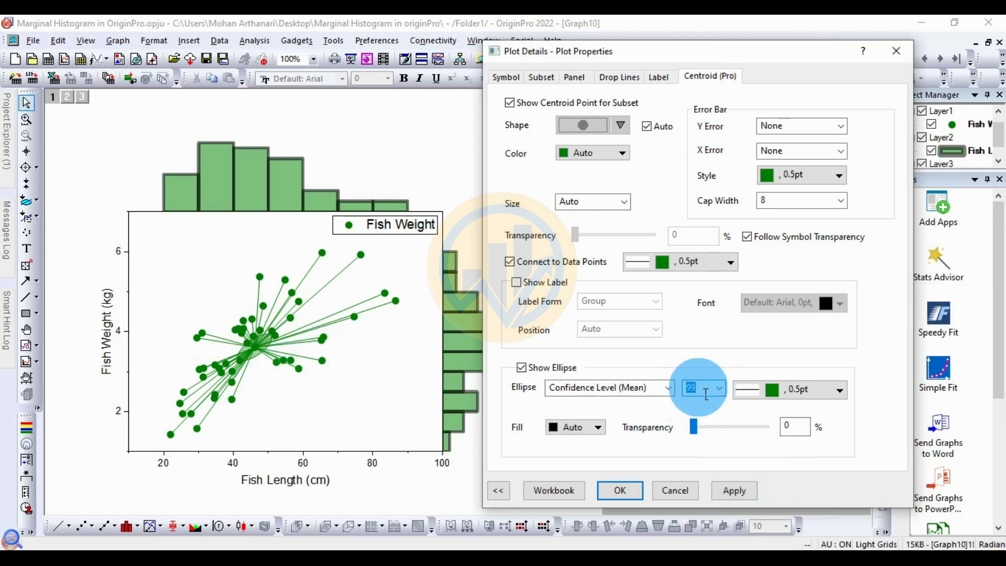
click(747, 492)
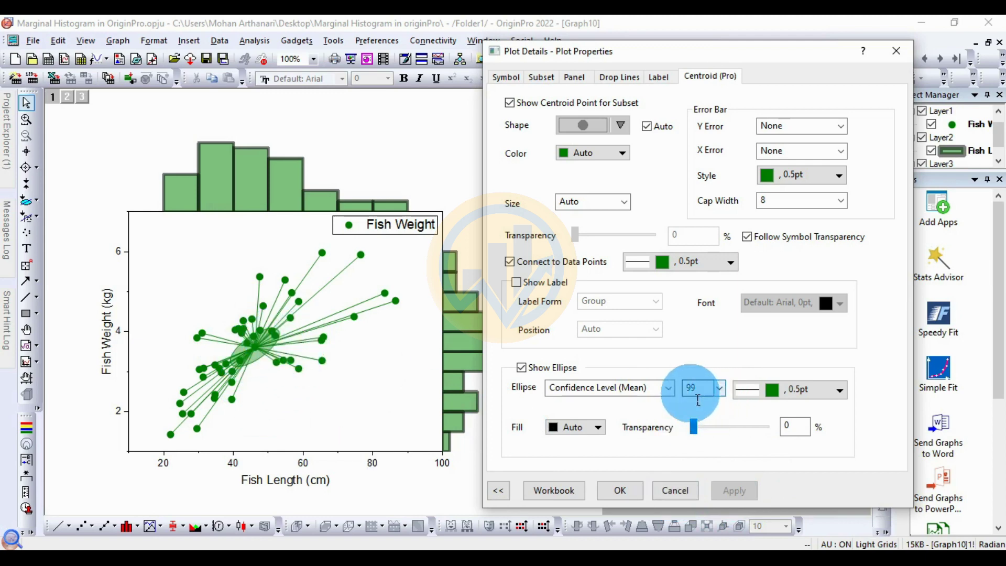
click(722, 393)
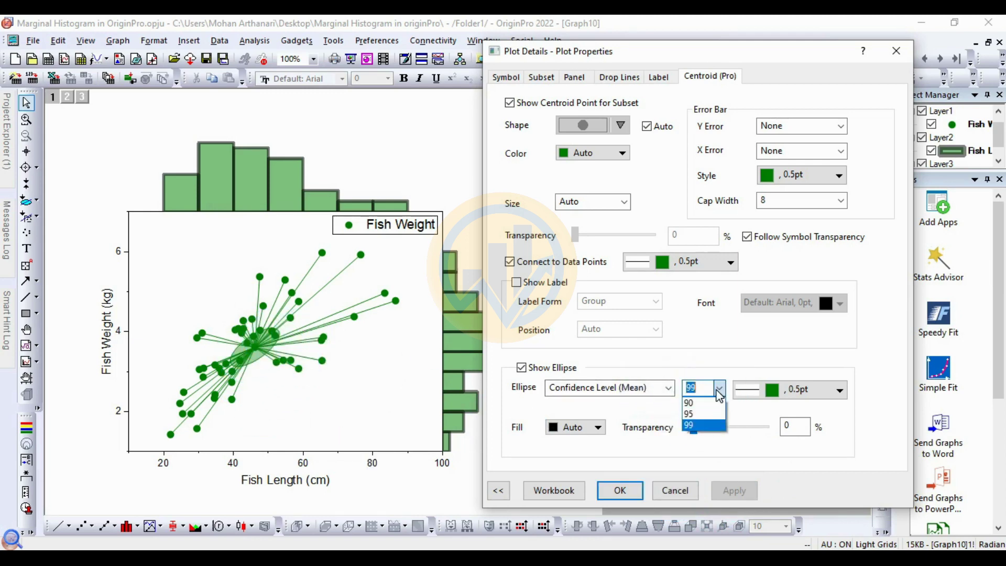
click(697, 410)
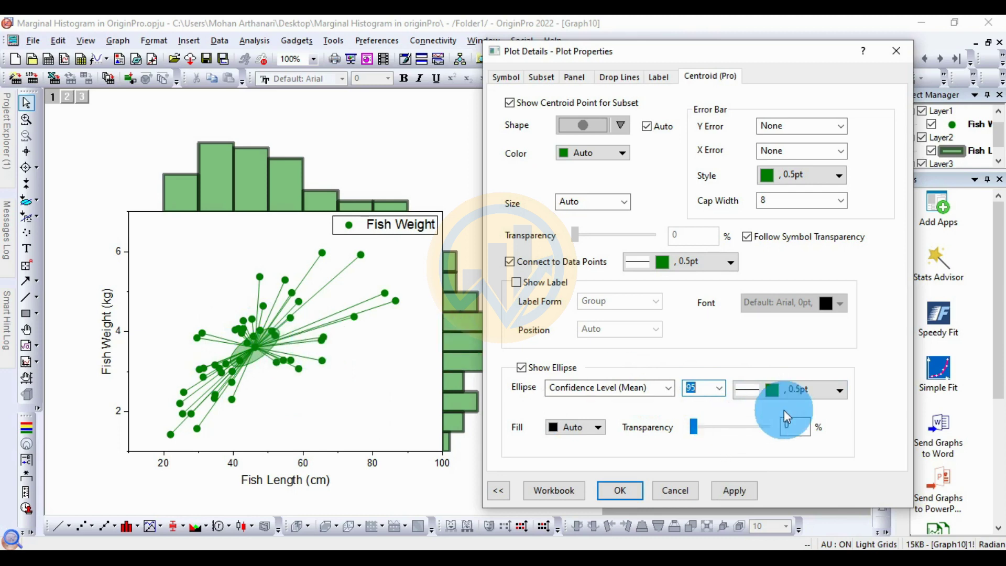
Step: Set the centroid ellipse's line colour to pink #E7298A and its line width to 2, and apply it
click(841, 391)
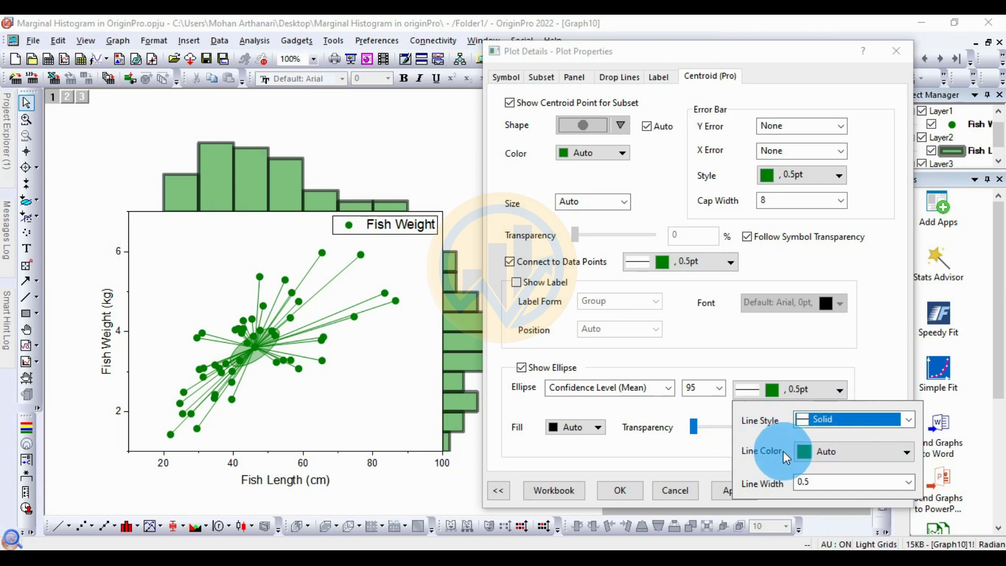
click(878, 452)
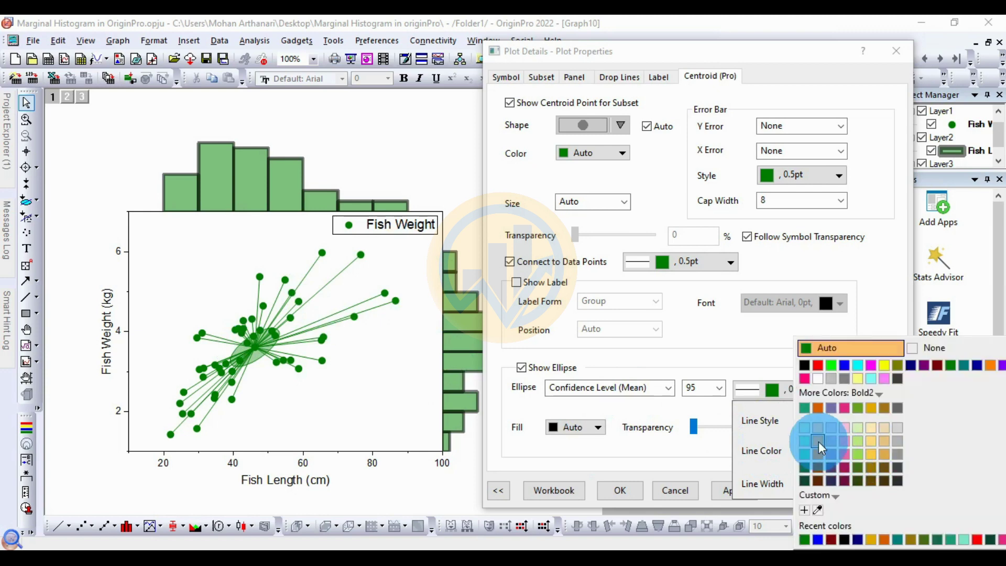
click(845, 407)
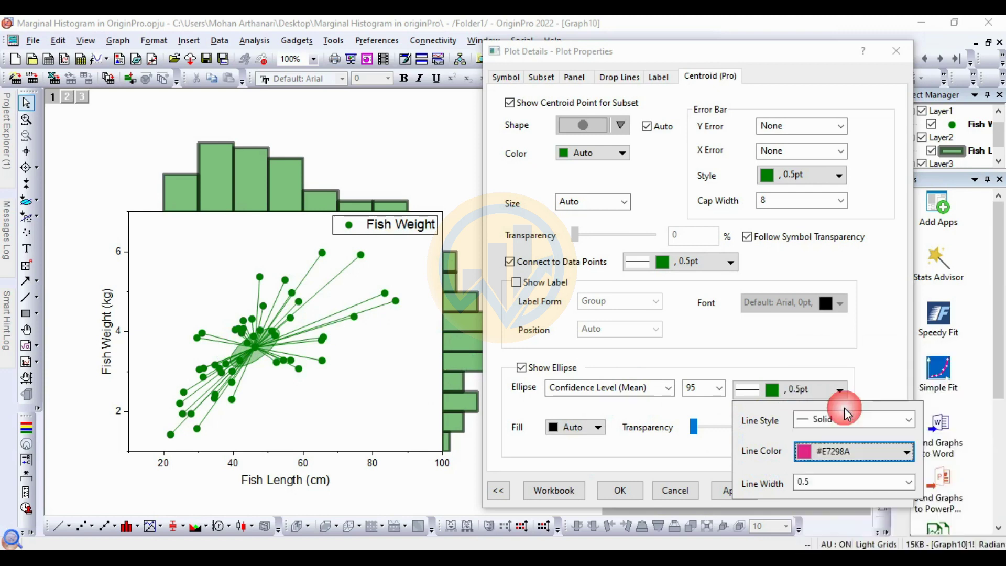
click(910, 483)
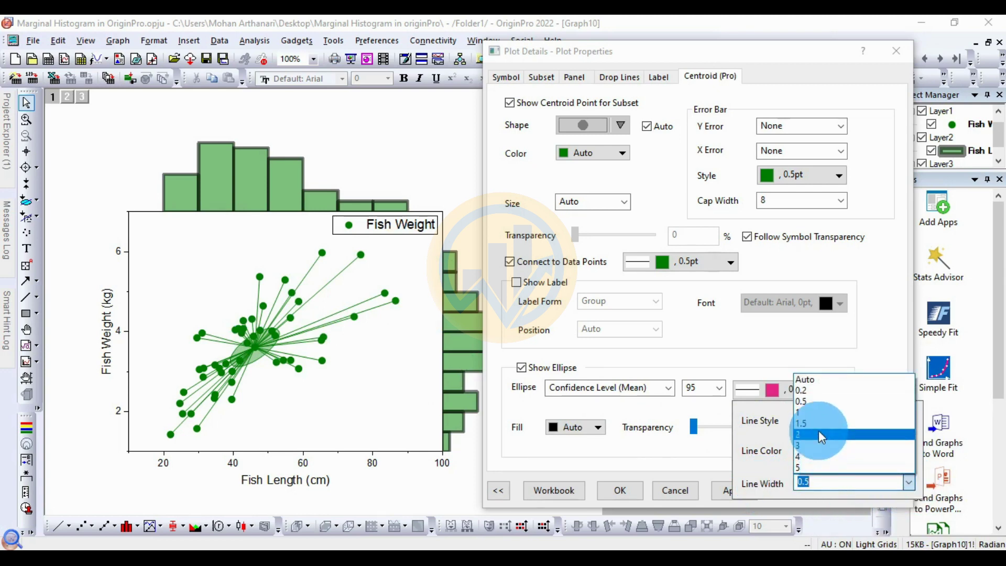
click(818, 429)
click(683, 458)
click(747, 490)
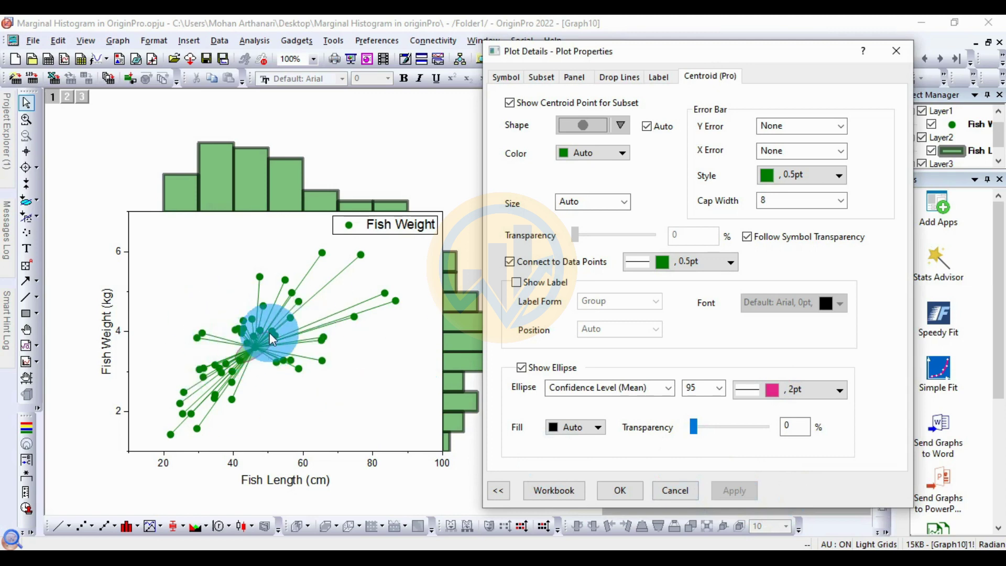
Step: Set the centroid ellipse's line width to 5 and apply it
click(839, 390)
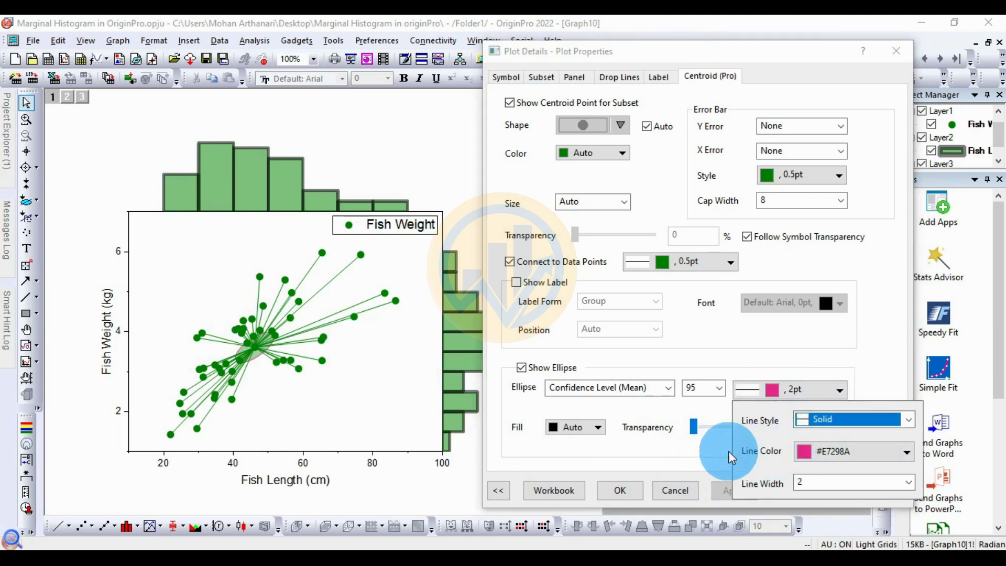
click(909, 483)
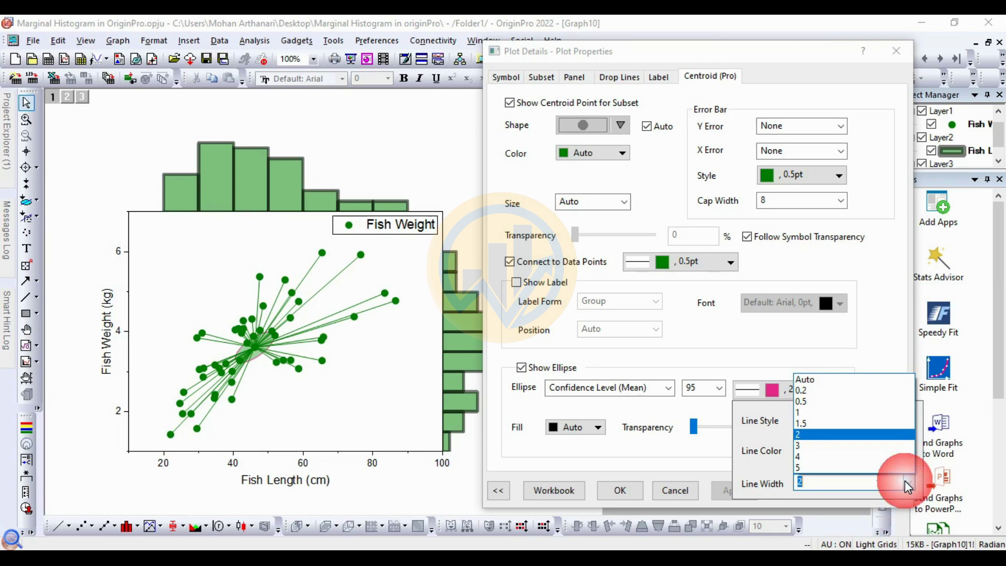
click(822, 467)
click(669, 454)
click(753, 489)
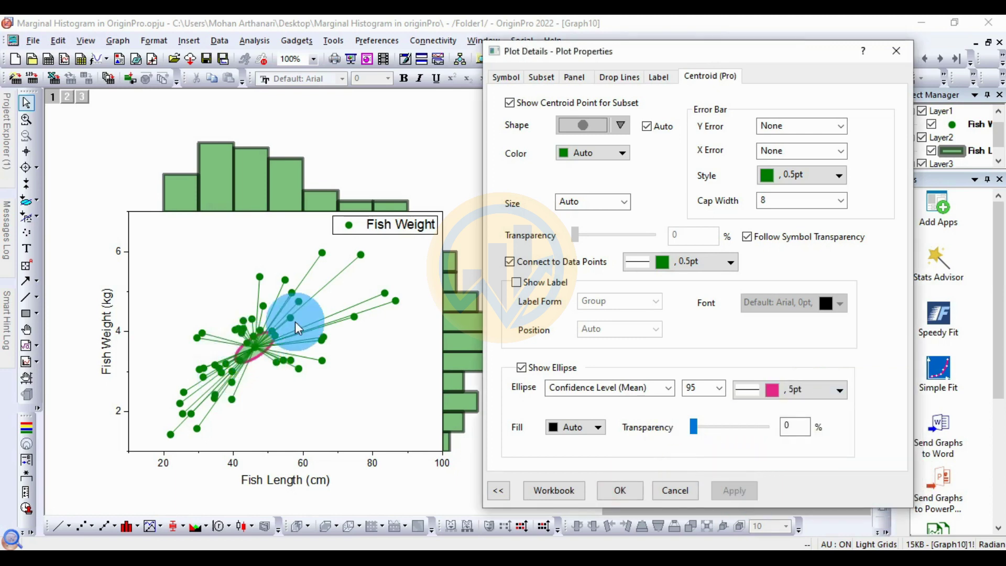
Step: Change the centroid ellipse's line colour to Olive and apply it
click(839, 390)
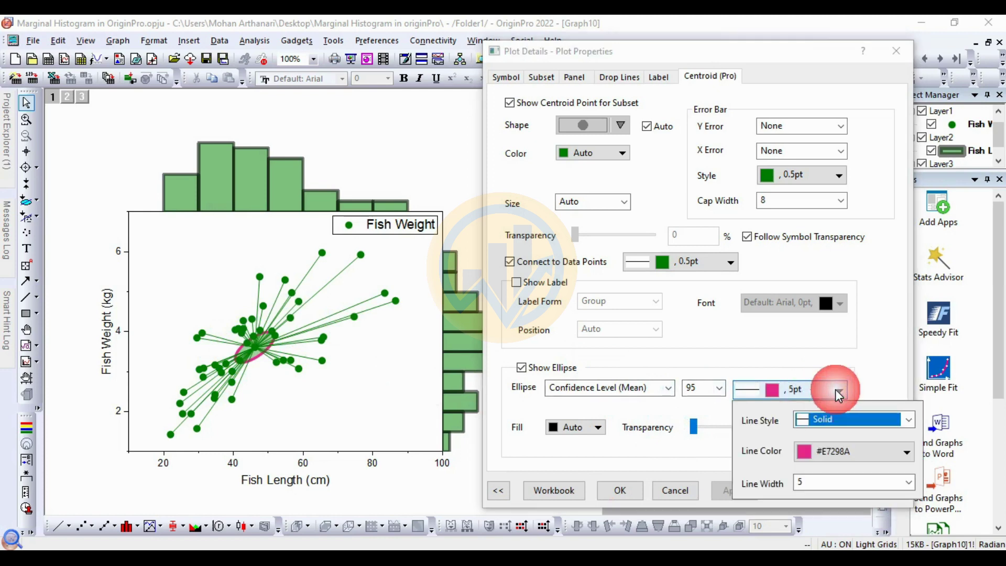
click(857, 451)
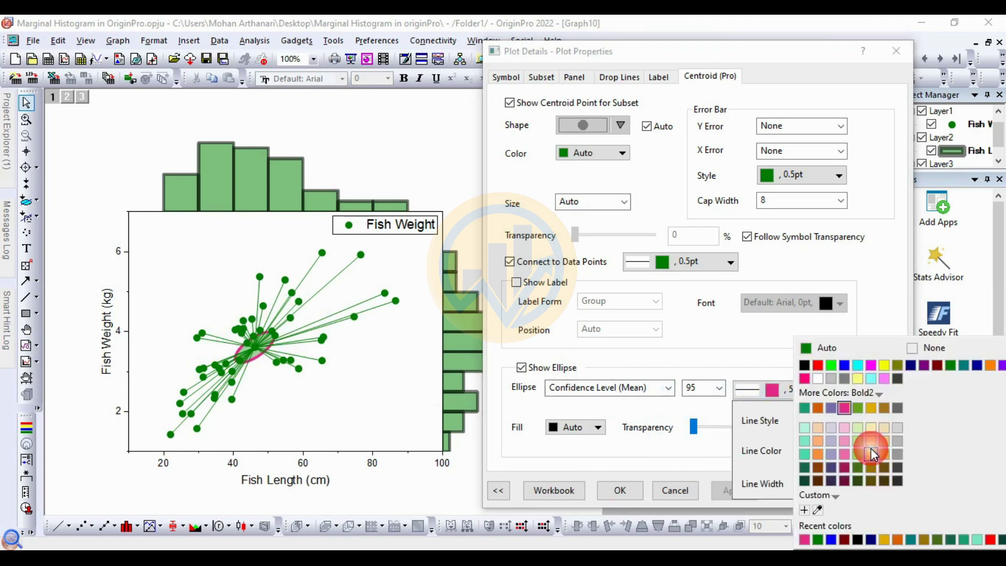
click(952, 370)
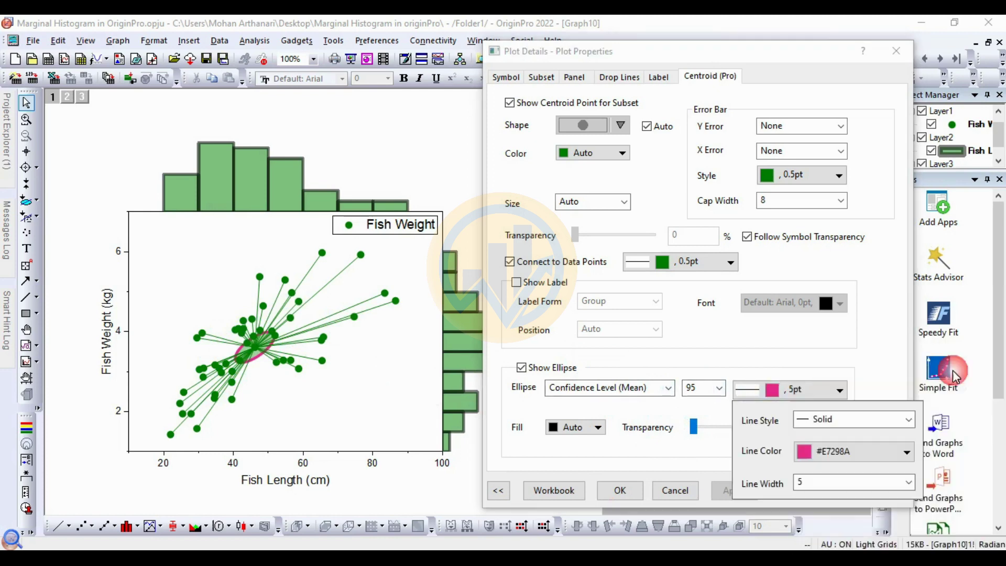
click(702, 476)
click(740, 492)
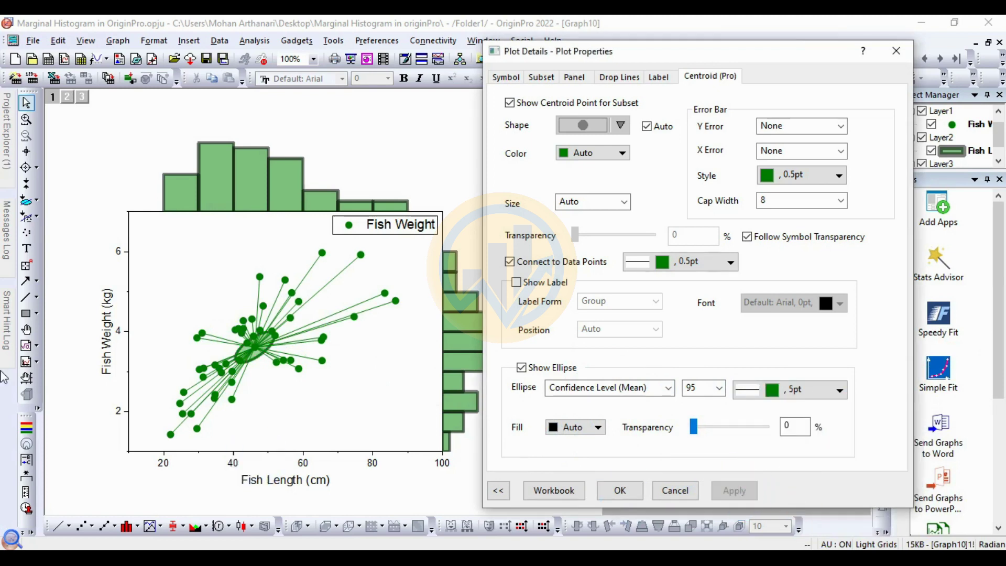
Step: Try Convex Hull as the centroid's ellipse type and apply it
click(668, 388)
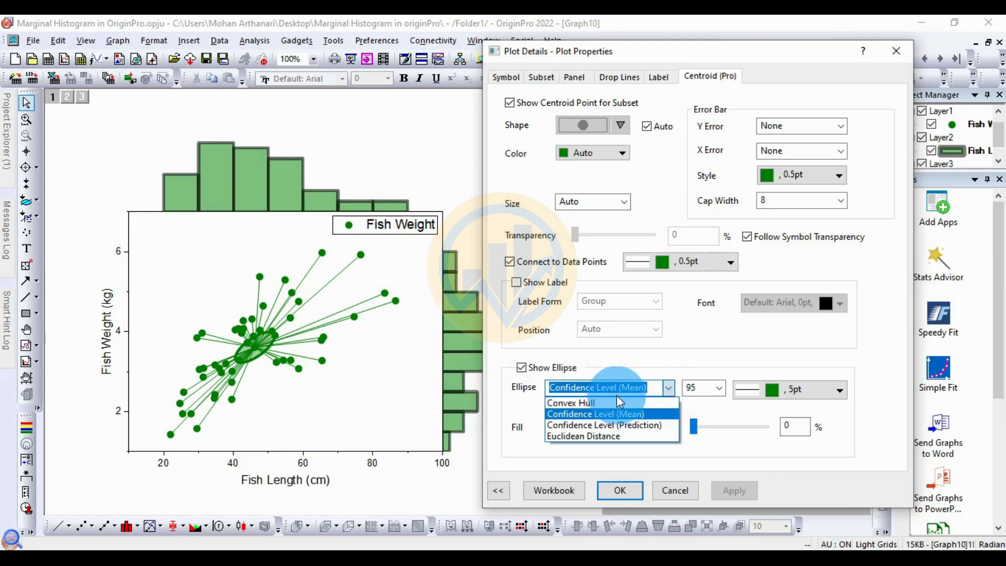
click(593, 404)
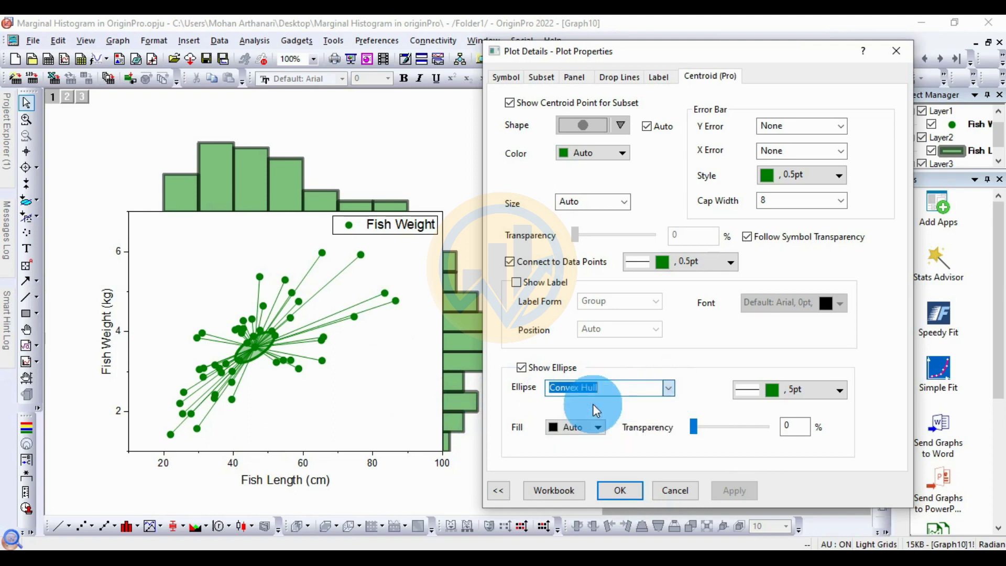
click(744, 493)
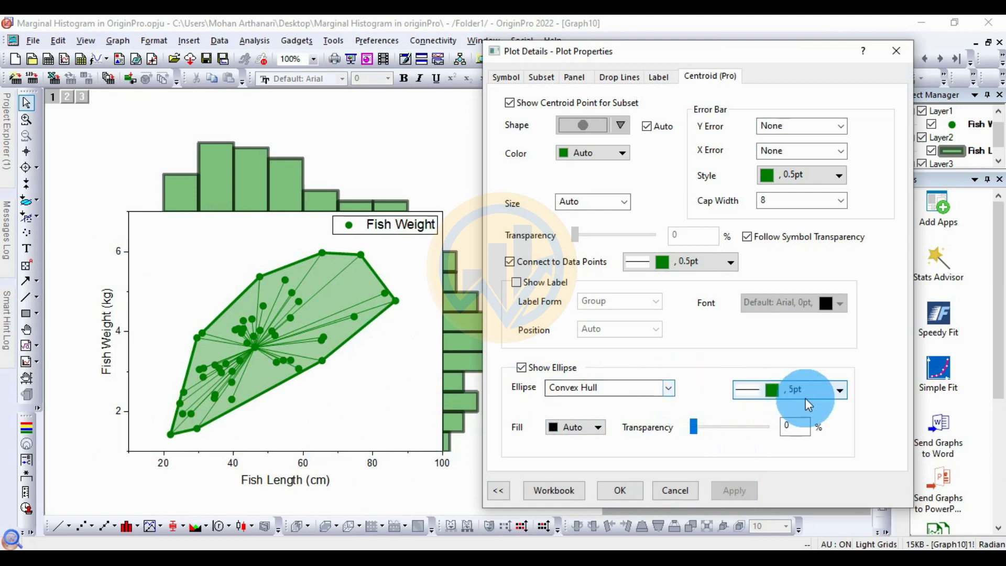
Step: Try orange #D95F02 as the convex hull's outline colour and apply it
click(840, 391)
click(906, 453)
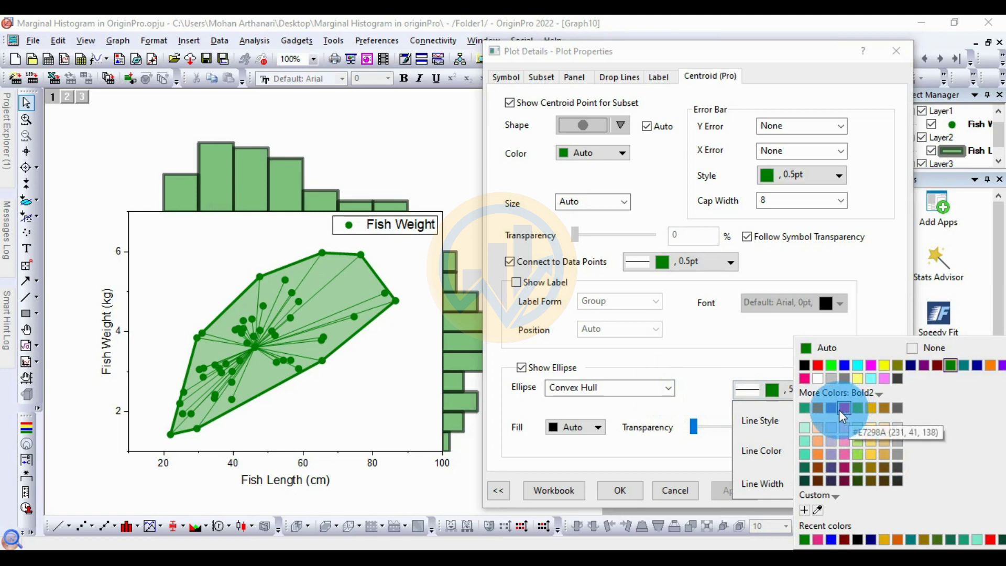
click(819, 407)
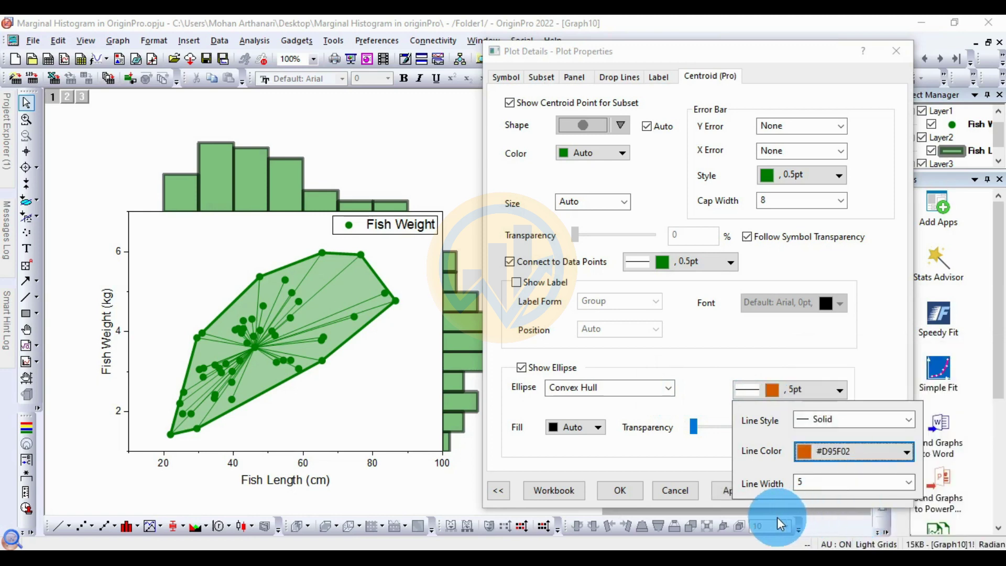
click(750, 485)
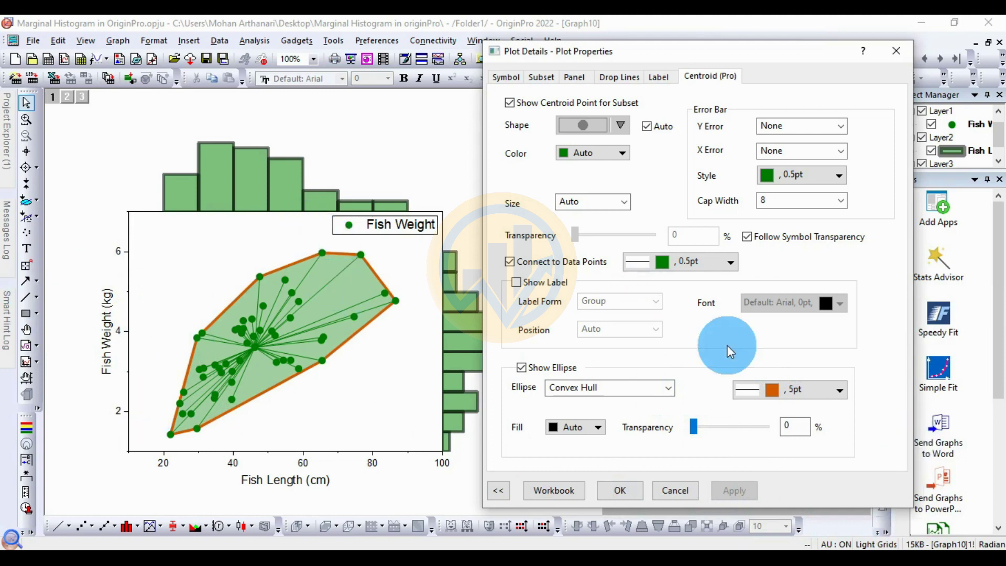
Step: Try Confidence Level (Prediction) at 95 as the centroid's ellipse type and apply it
click(669, 388)
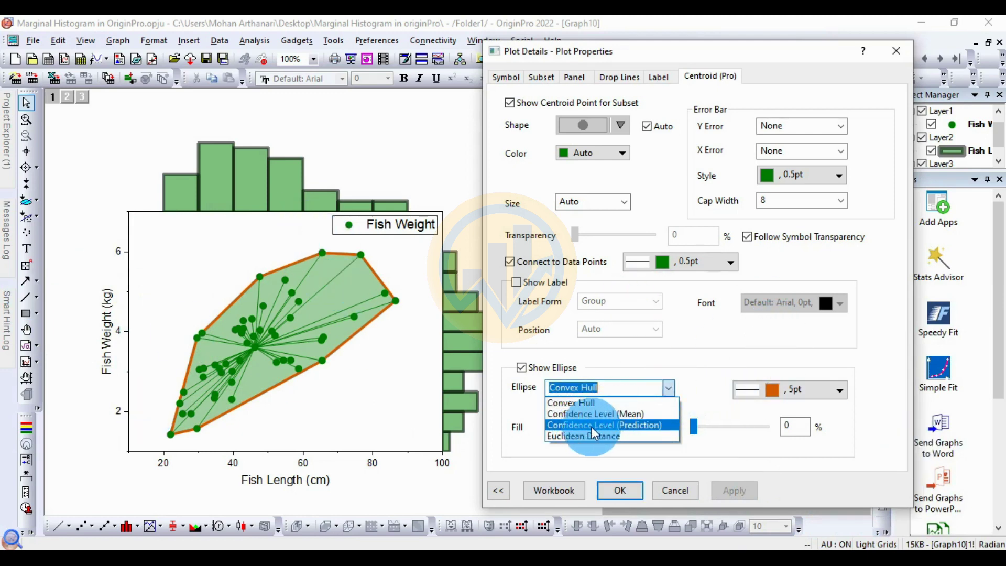
click(659, 425)
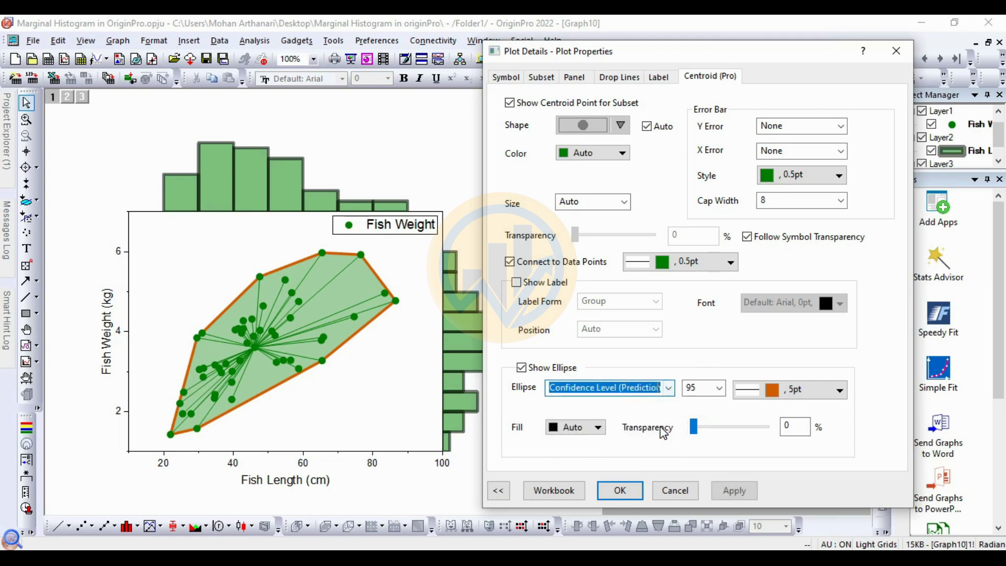
click(719, 388)
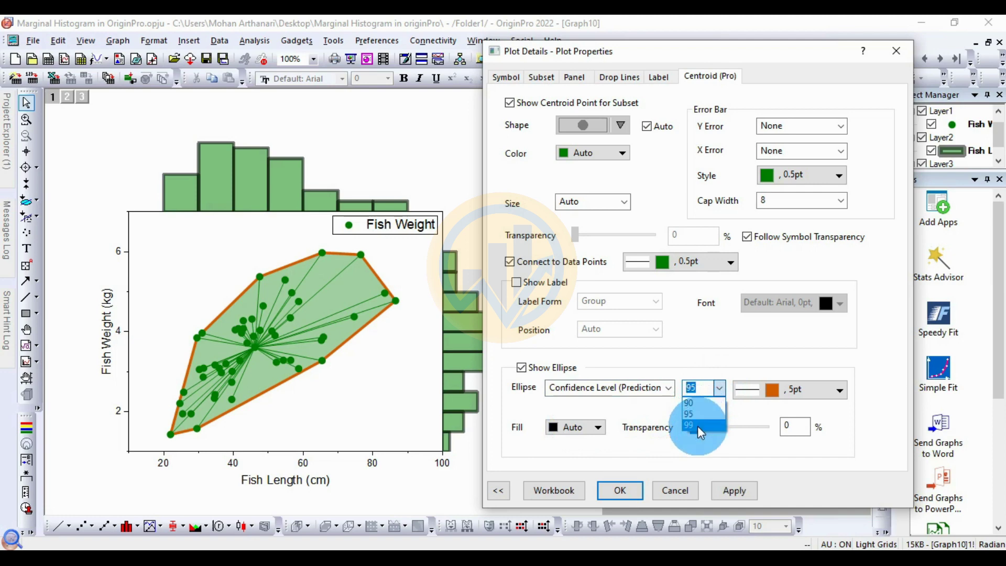
click(750, 439)
click(737, 491)
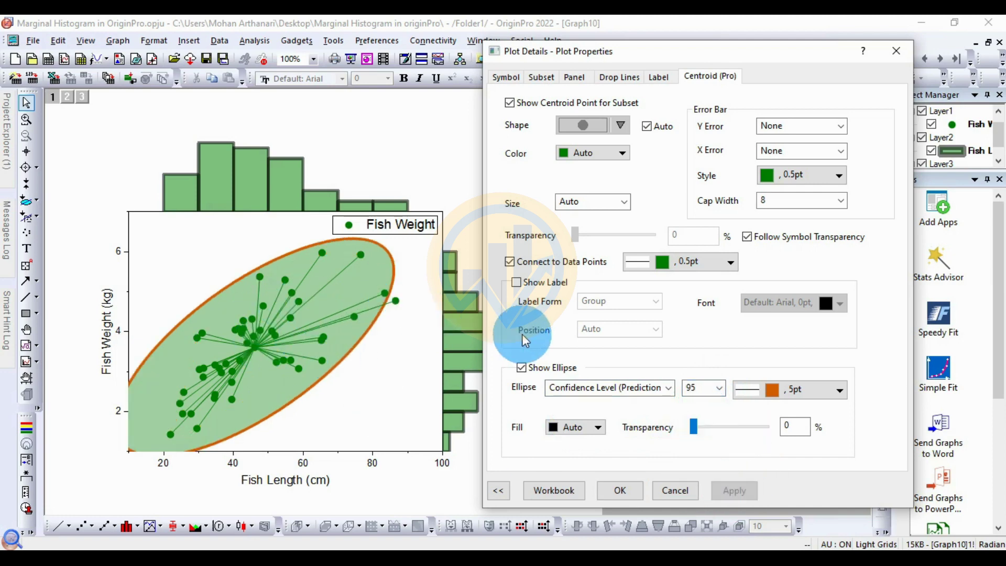
Step: Try Euclidean Distance as the centroid's ellipse type and apply it
click(671, 389)
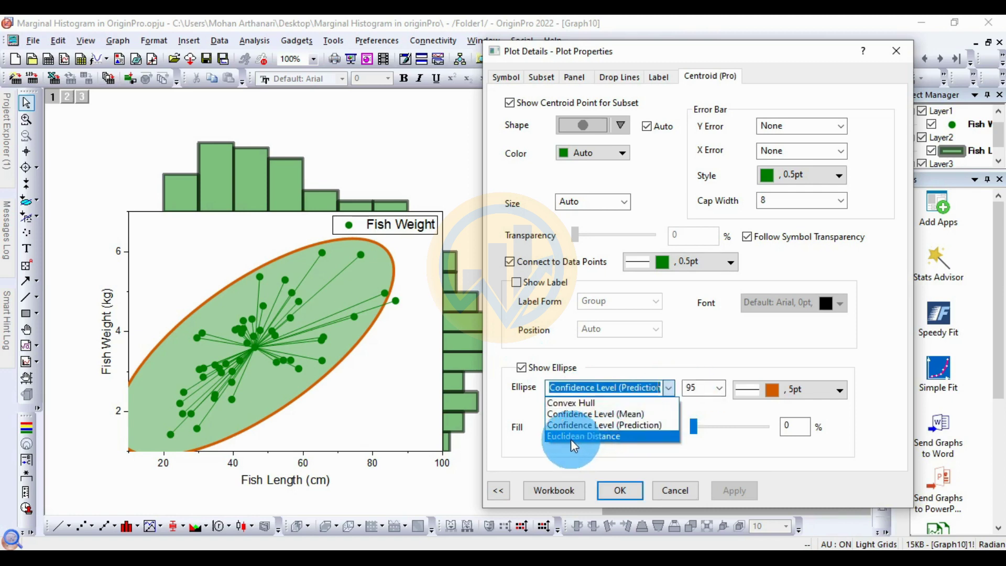
click(614, 436)
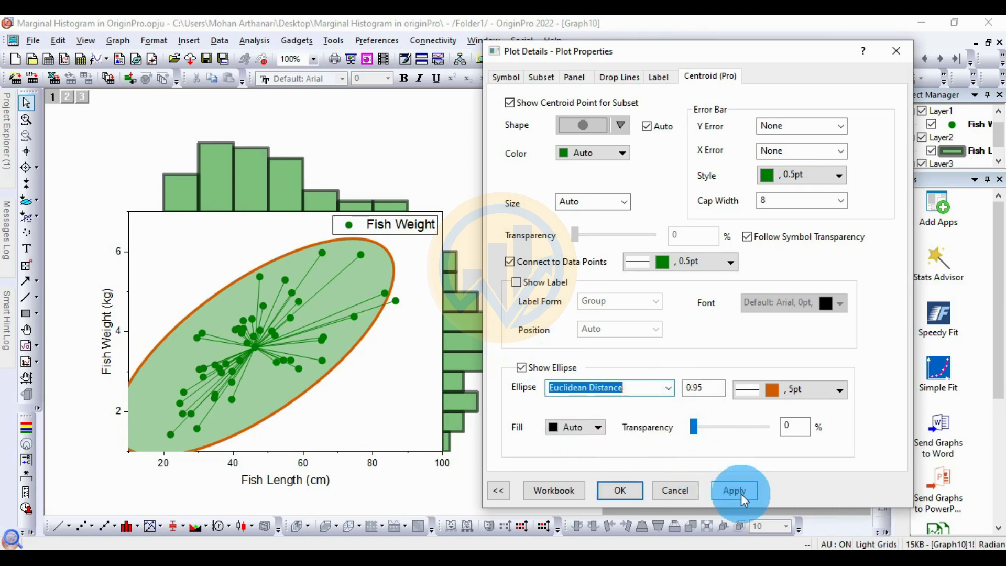
click(742, 495)
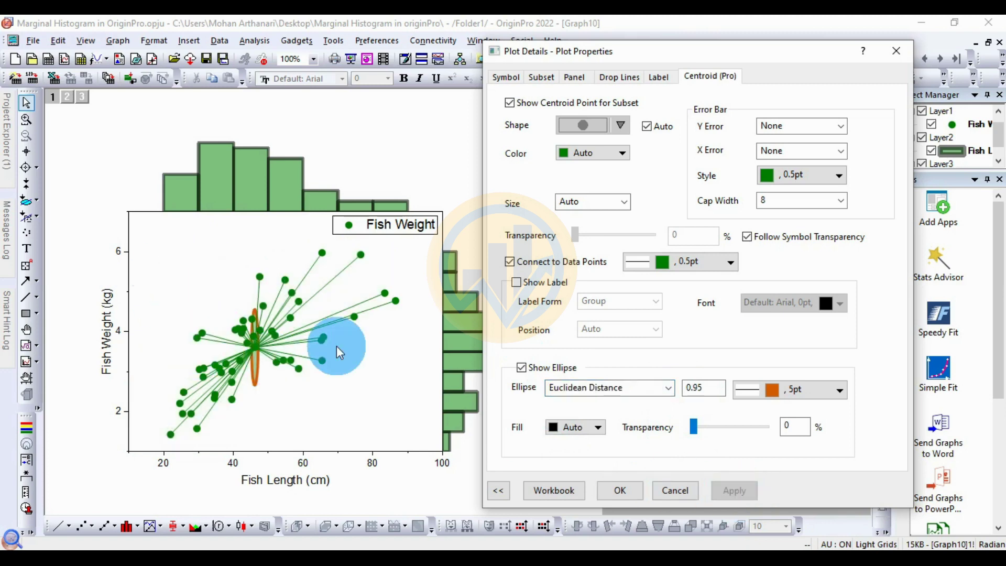
Step: Switch the centroid's ellipse type back to Confidence Level (Mean) and set its line colour back to Olive
click(668, 388)
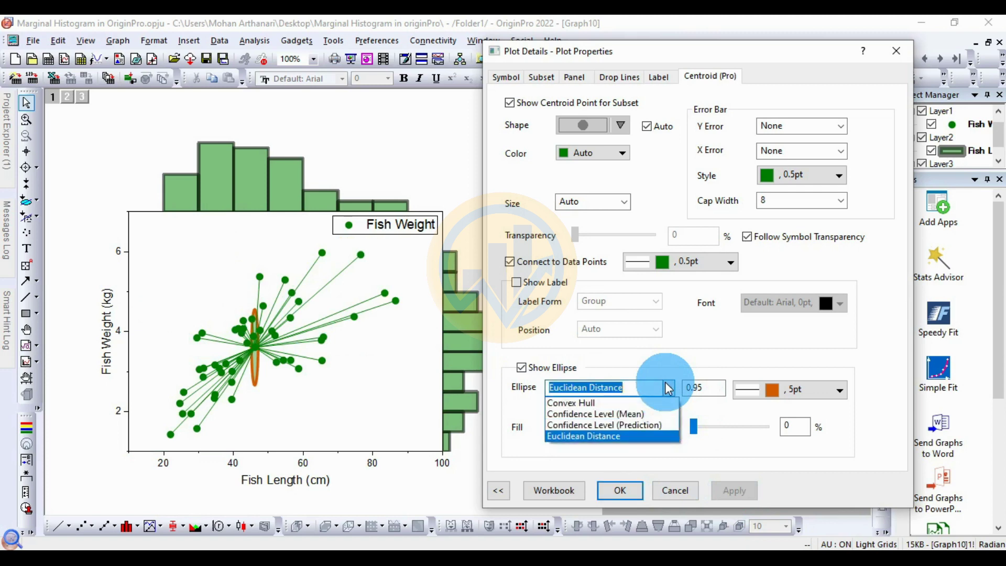
click(646, 414)
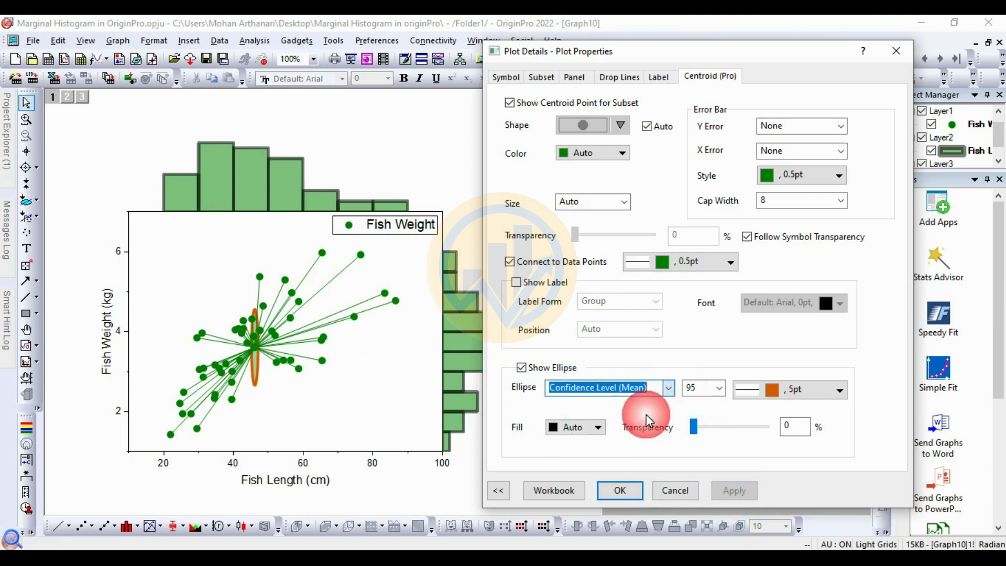
click(832, 391)
mouse_move(842, 449)
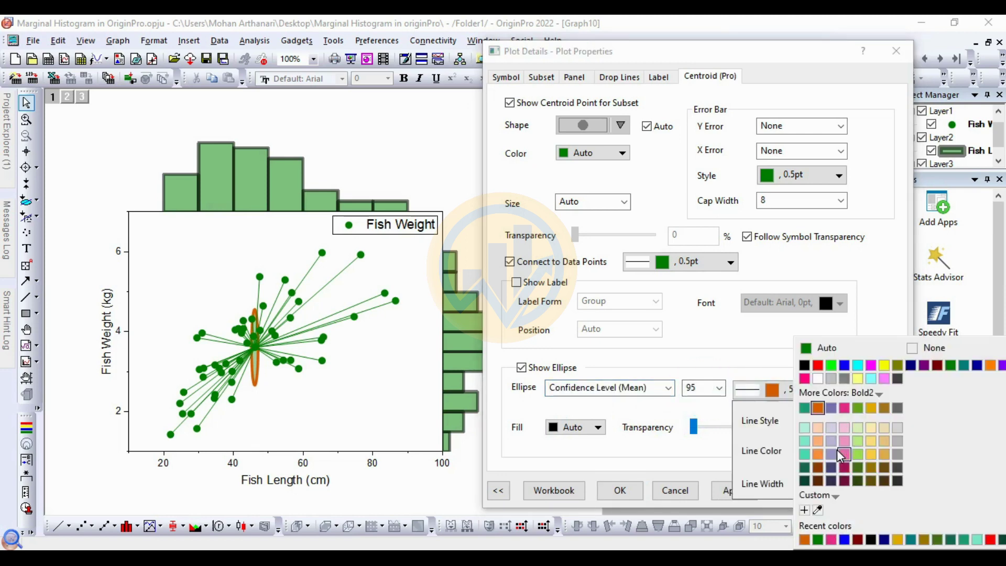
click(949, 366)
click(863, 470)
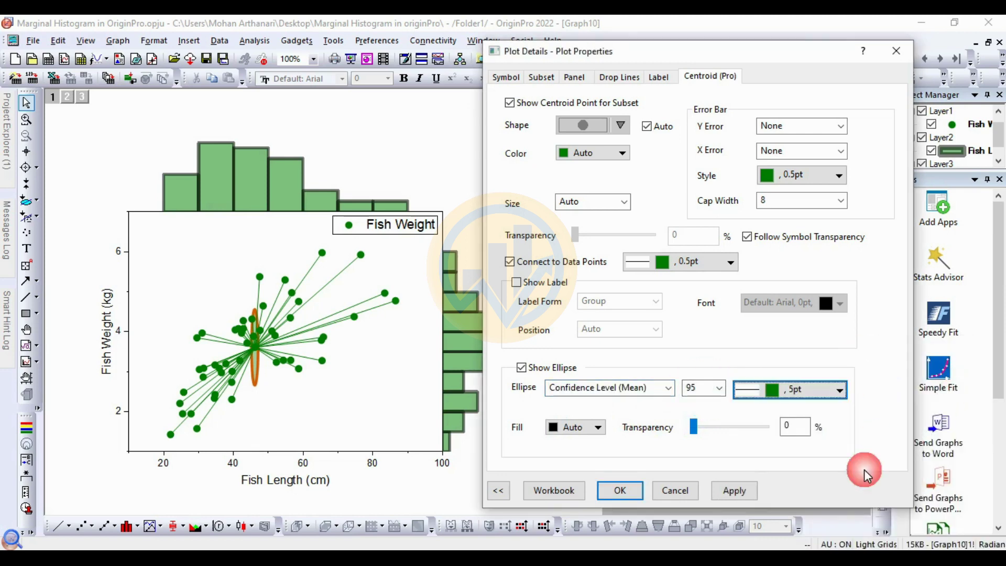
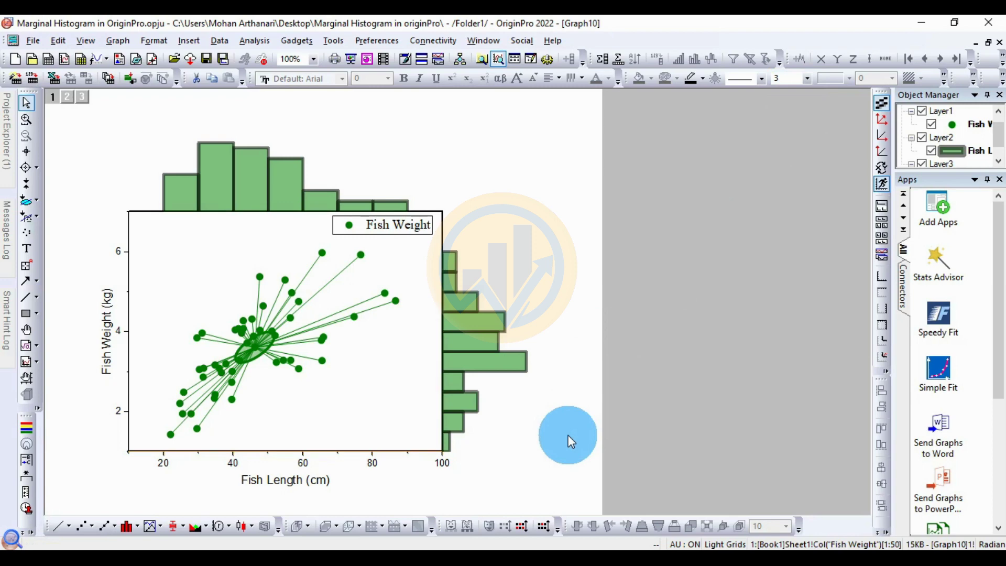
Step: Thicken the line of the scatter plot's Y axis
click(129, 385)
click(808, 80)
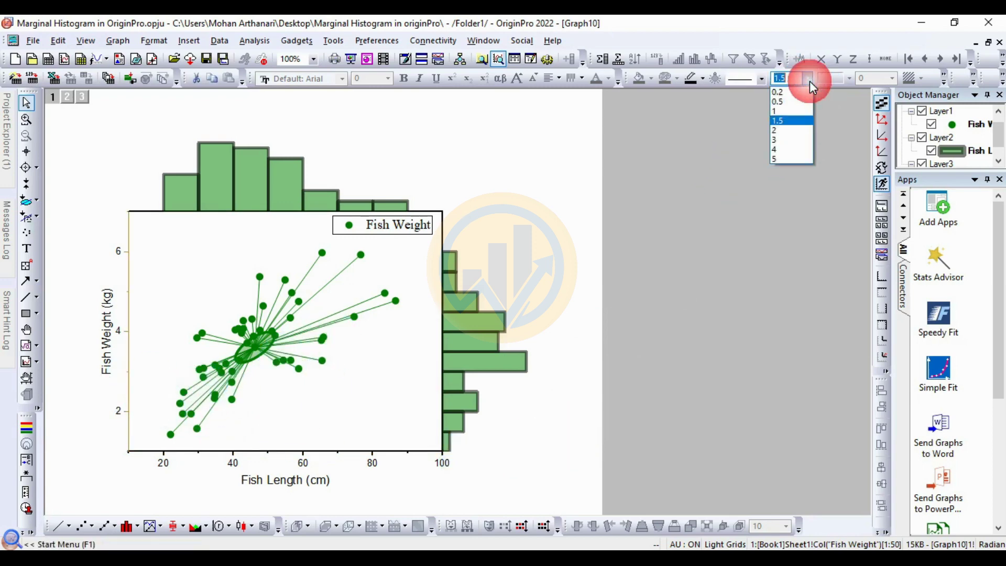
click(792, 151)
click(569, 248)
Step: Set the Fish Weight (kg) axis title's font to Times New Roman and make it bold
click(162, 316)
click(125, 351)
click(283, 190)
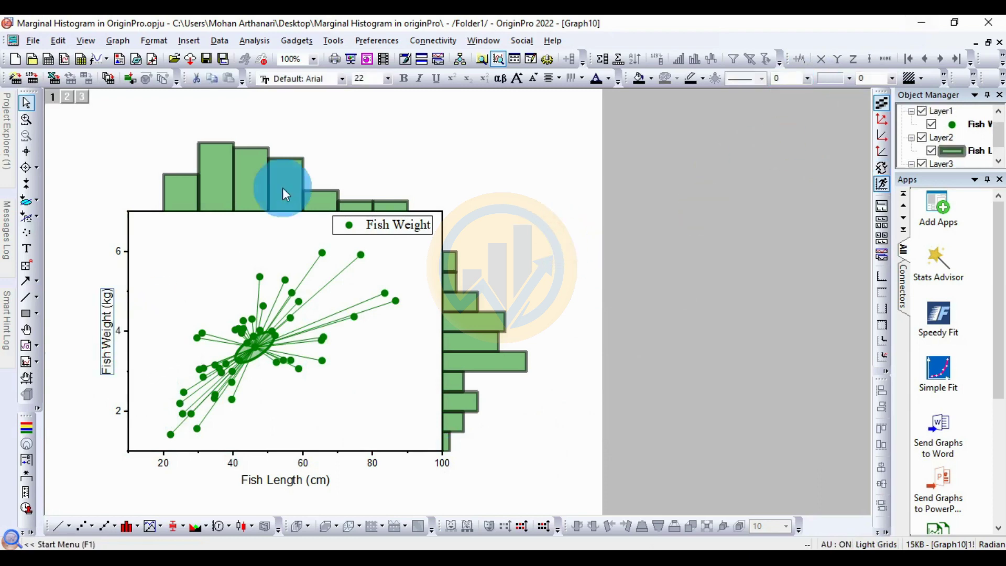
click(342, 79)
scroll(338, 124, up, 3)
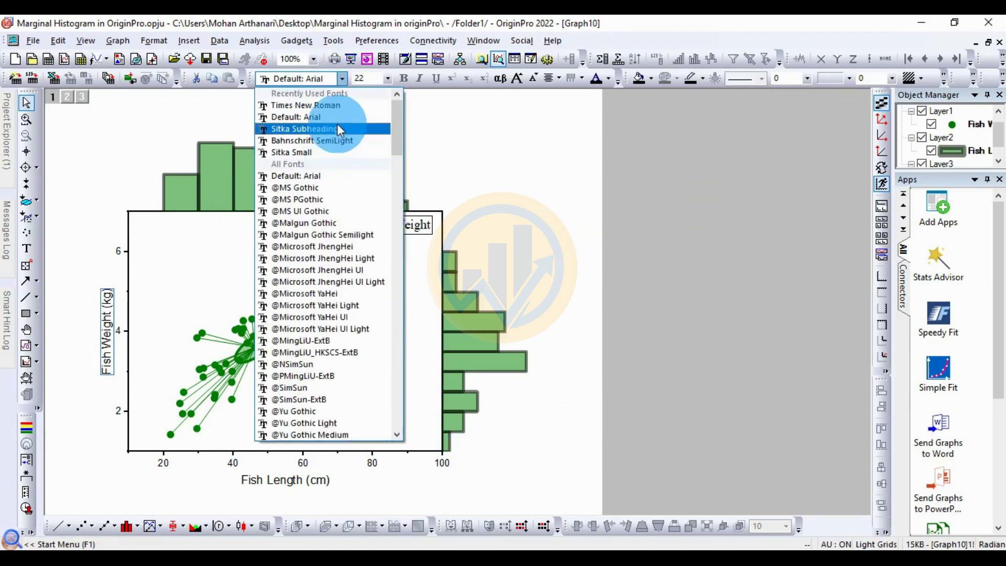
click(346, 106)
click(112, 337)
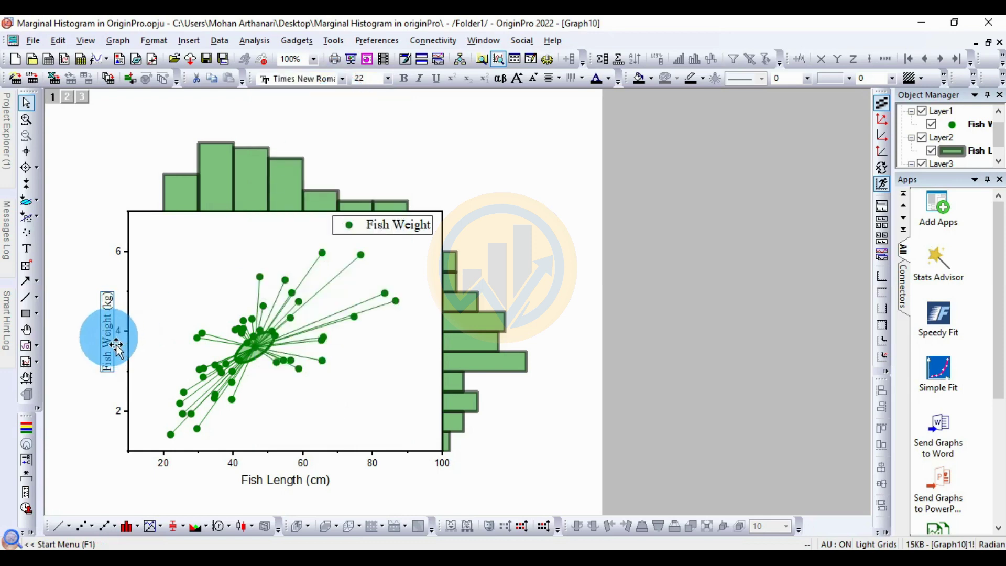
double_click(121, 356)
click(114, 339)
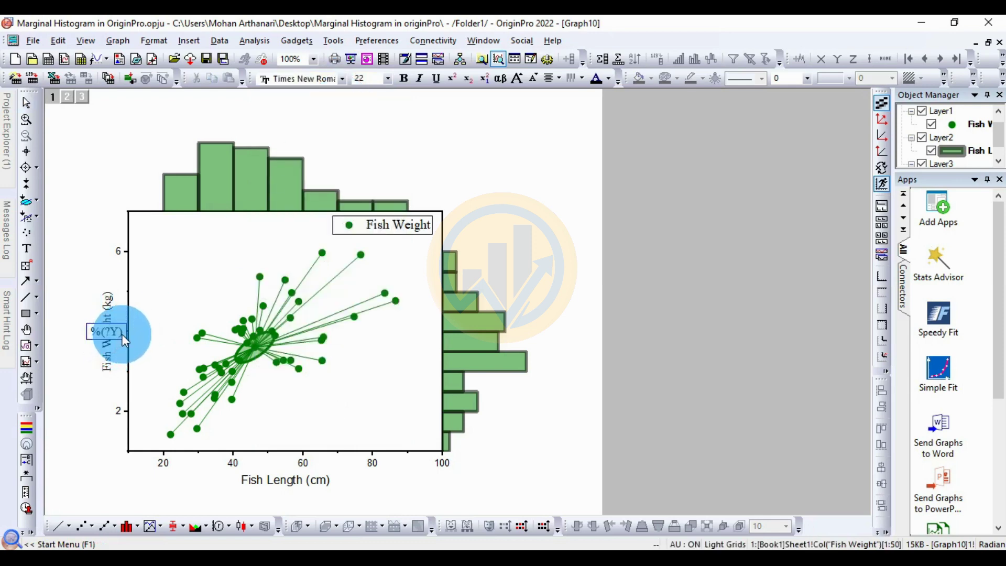
key(ctrl+a)
click(359, 128)
click(467, 179)
Step: Set the Y axis tick labels' font to Times New Roman and make them bold
click(121, 330)
click(173, 254)
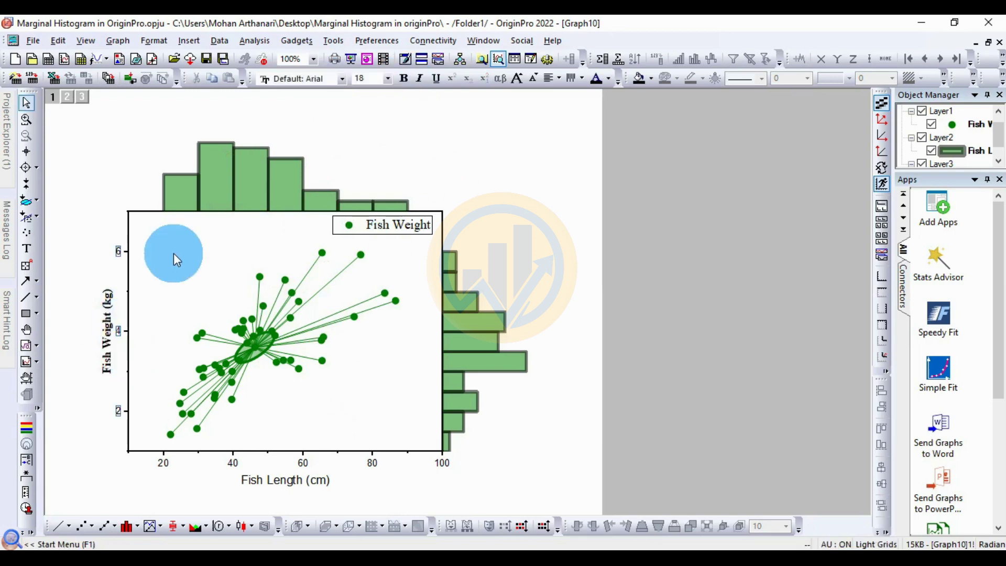
click(341, 79)
scroll(344, 146, up, 1)
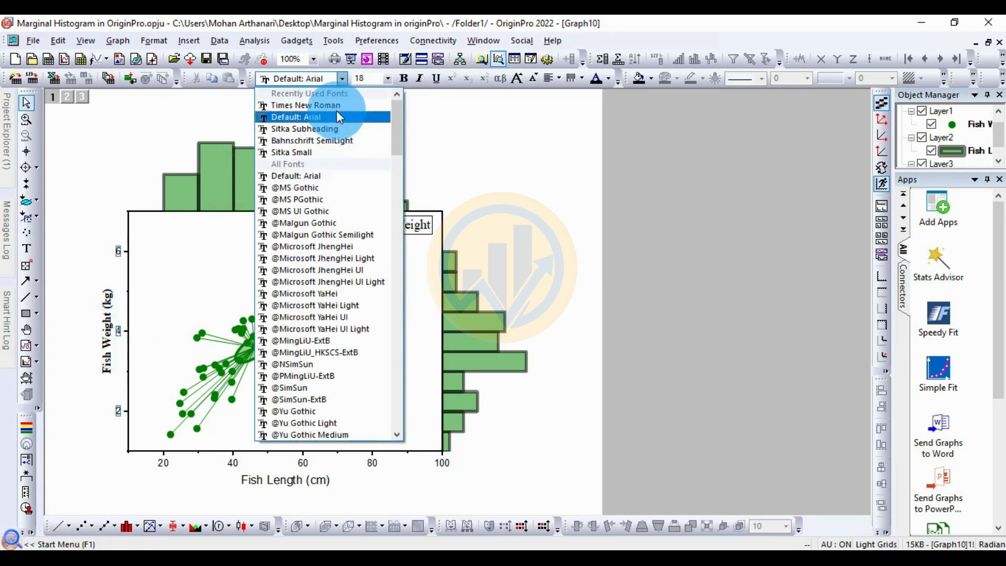
click(337, 109)
click(404, 78)
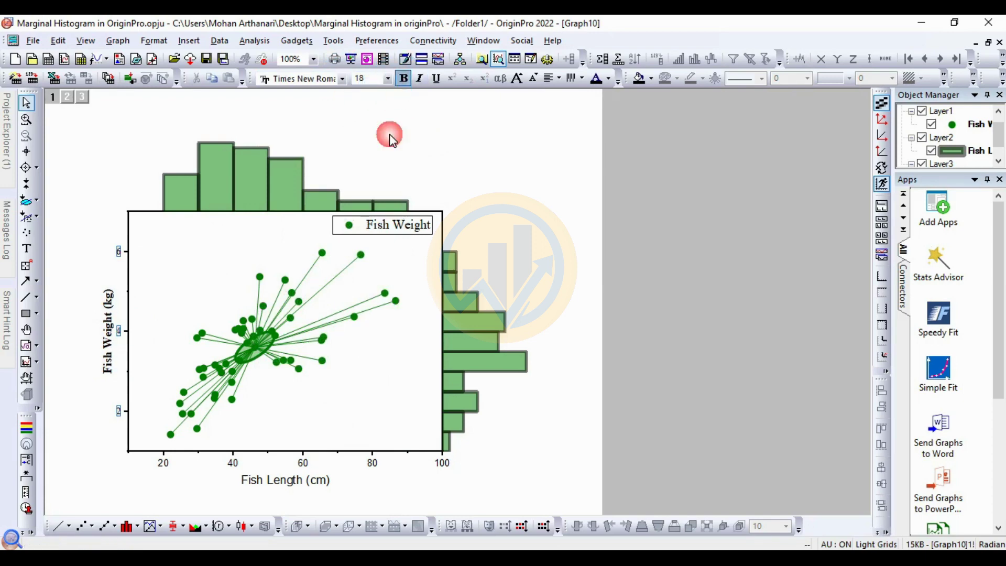
click(505, 194)
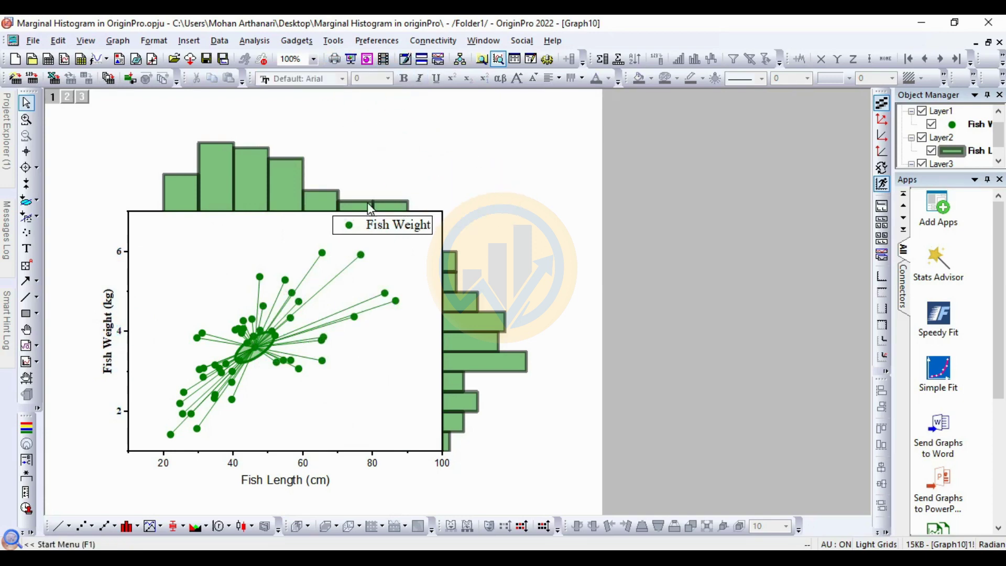
Step: Set the Y axis tick labels' font size to 22
click(121, 331)
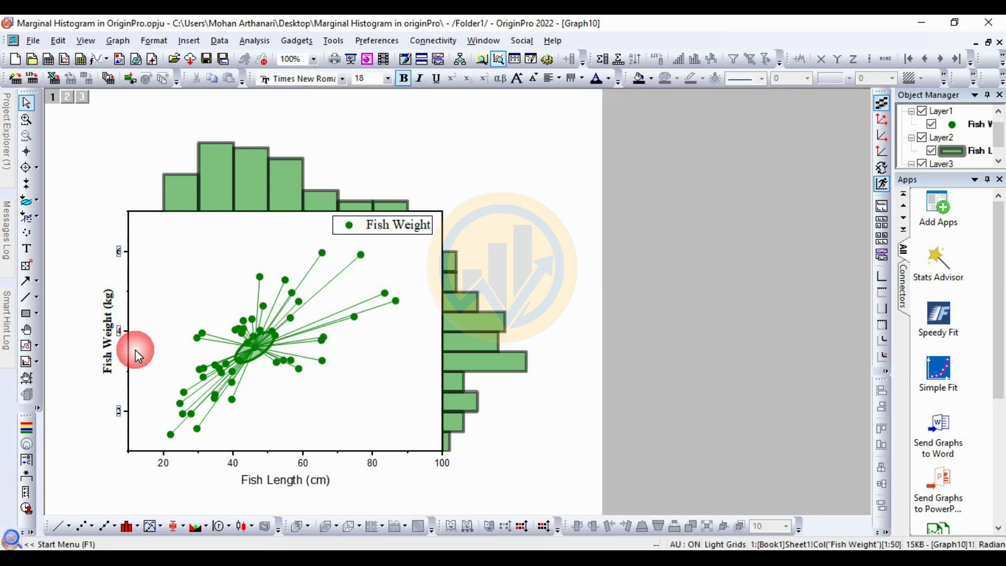
click(388, 79)
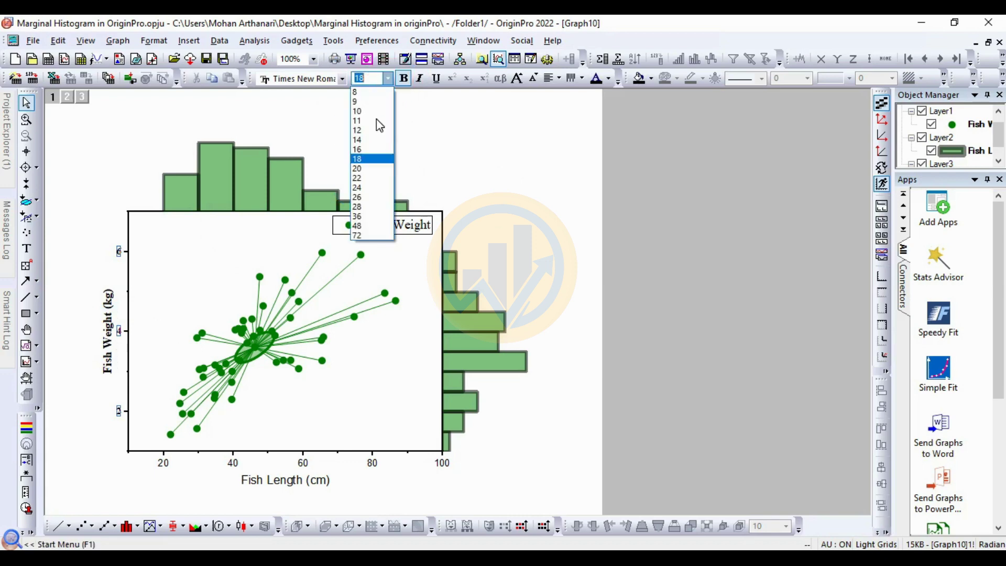
click(371, 178)
click(413, 194)
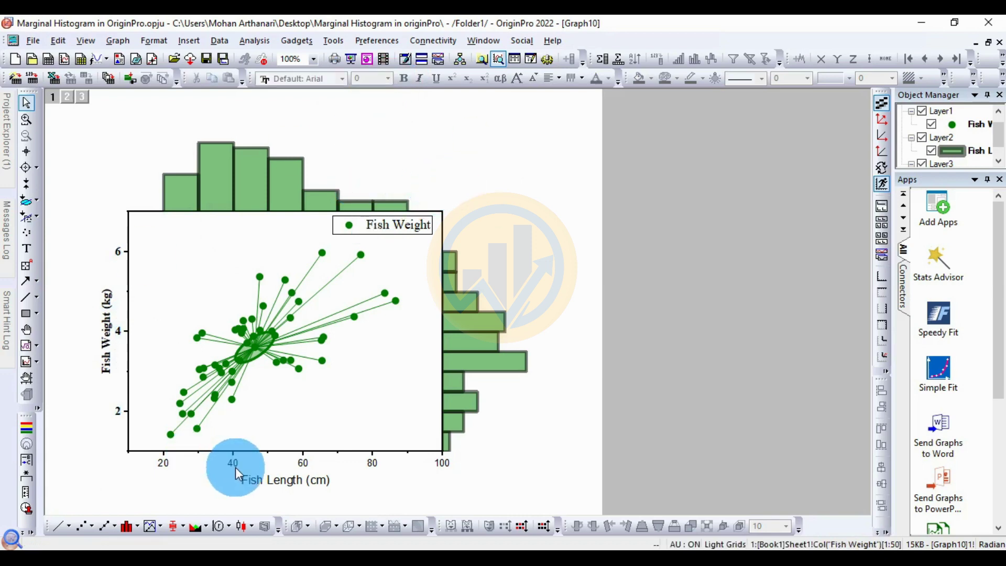
Step: Set the Fish Length (cm) axis title's font to Times New Roman and make it bold
click(254, 478)
click(303, 480)
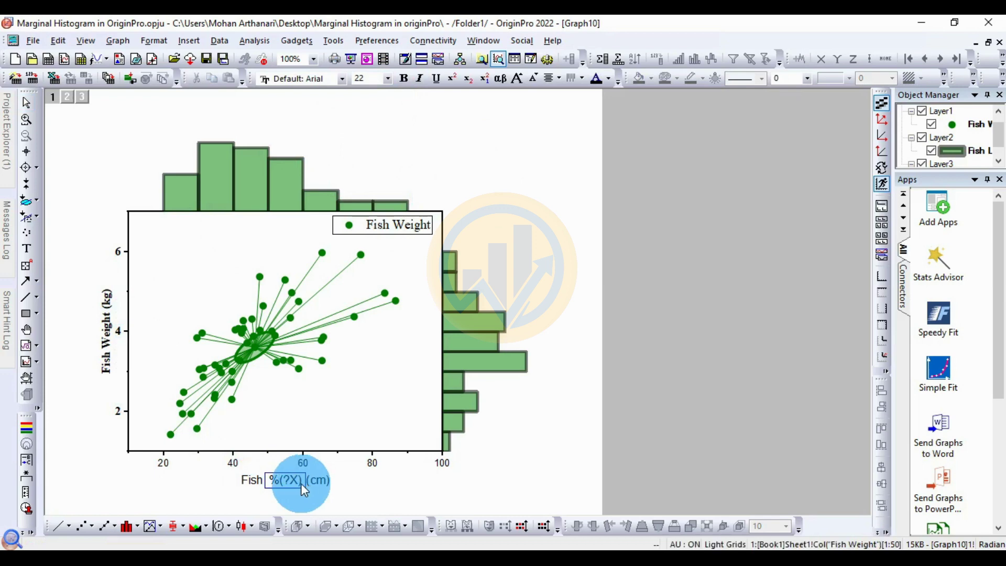
double_click(303, 486)
click(341, 79)
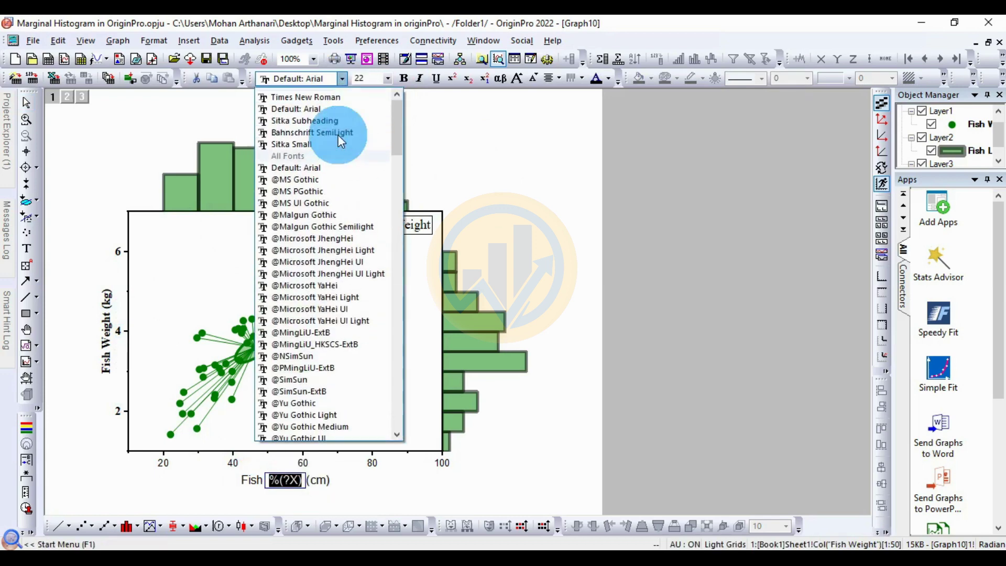
click(327, 105)
click(403, 78)
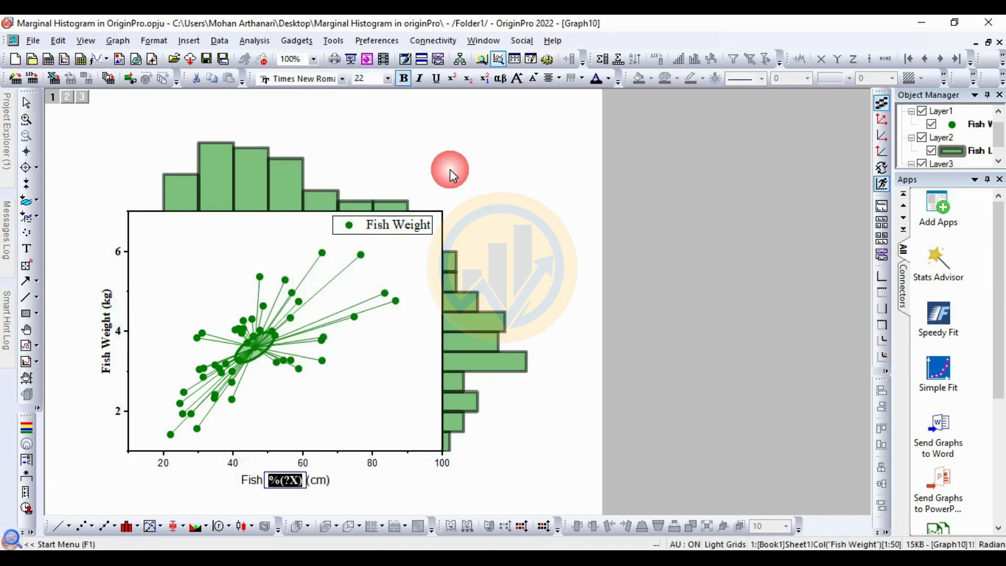
click(451, 169)
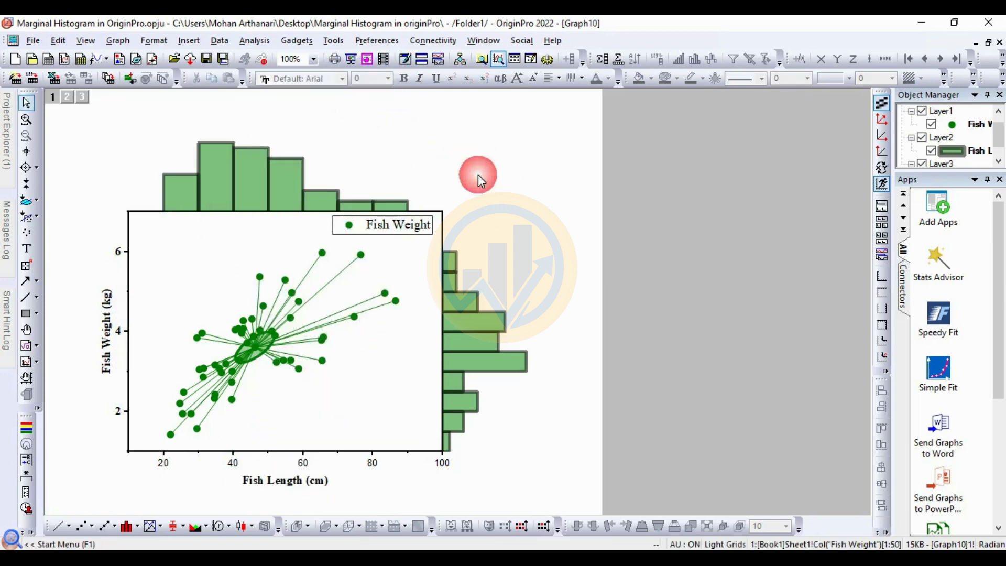
Step: Format the X axis tick labels in bold Times New Roman at size 22
click(303, 463)
click(341, 79)
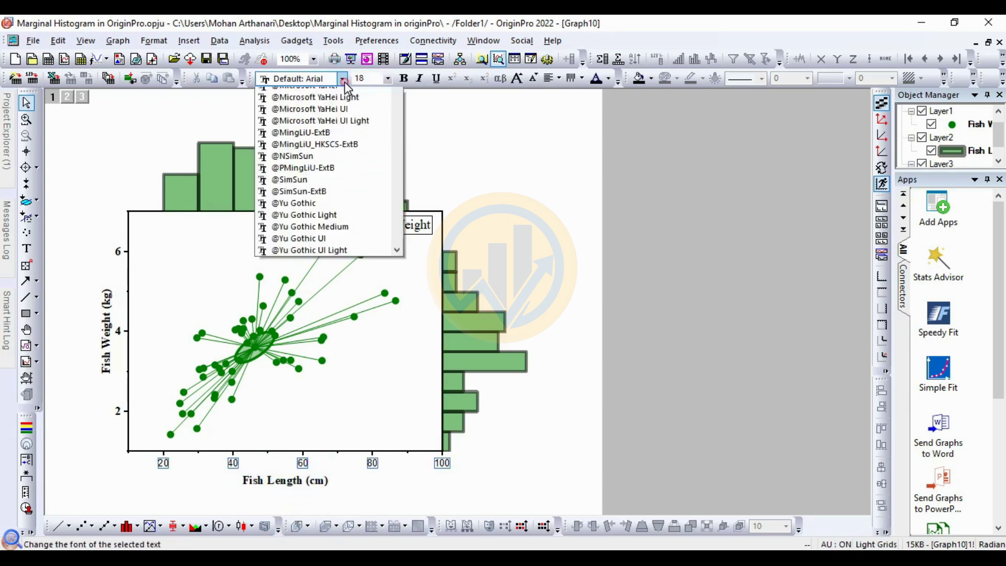
click(331, 106)
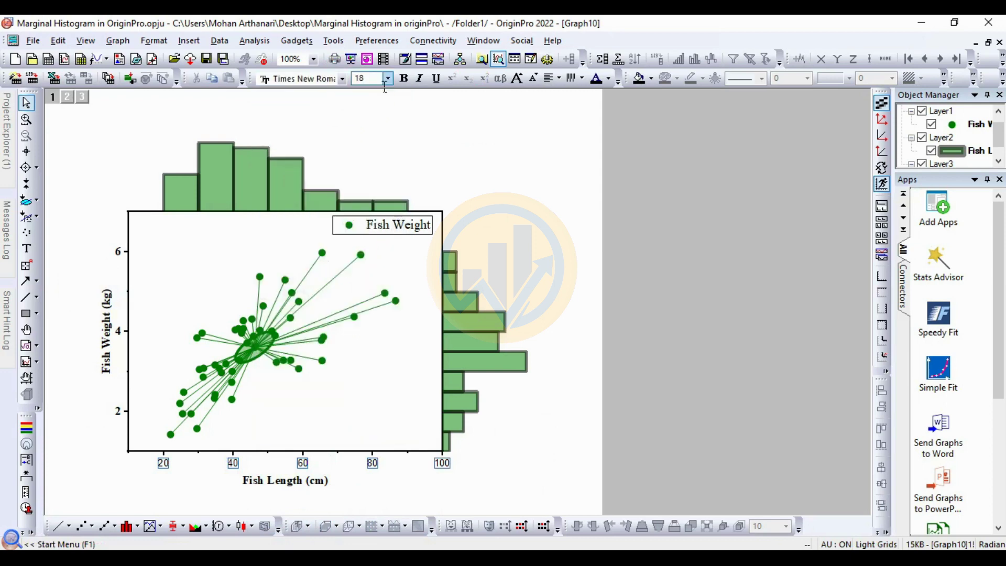
click(387, 79)
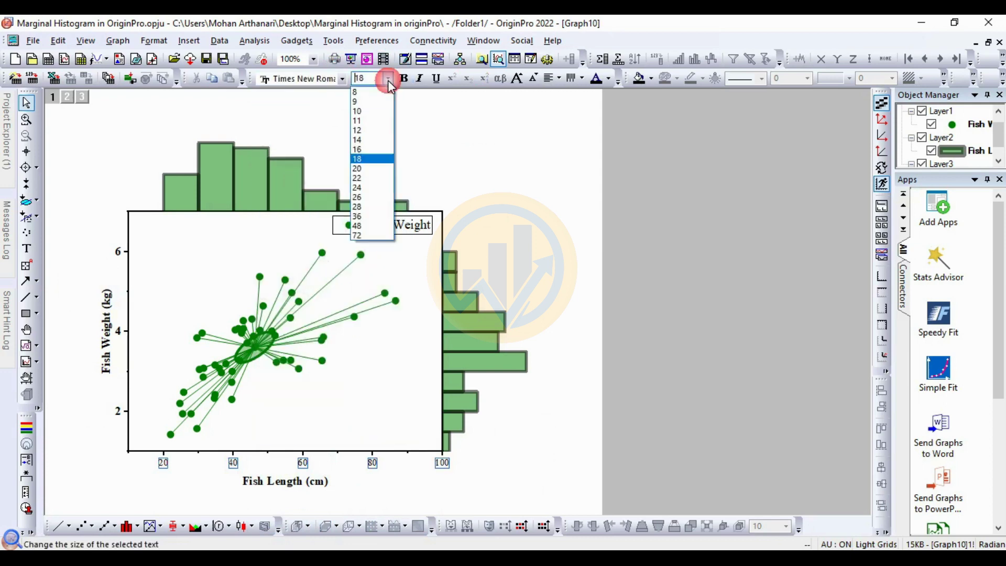
click(369, 178)
click(521, 203)
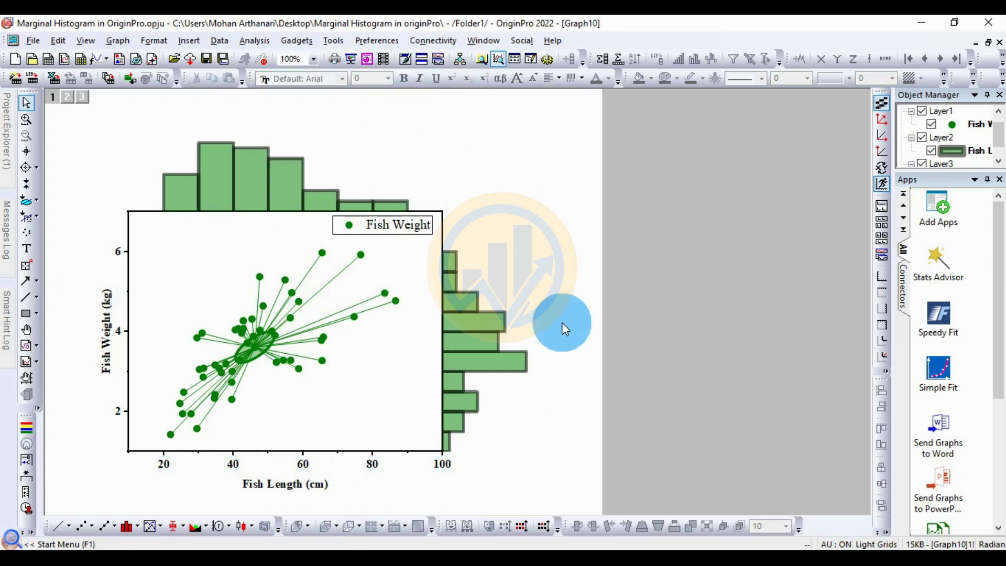
click(298, 304)
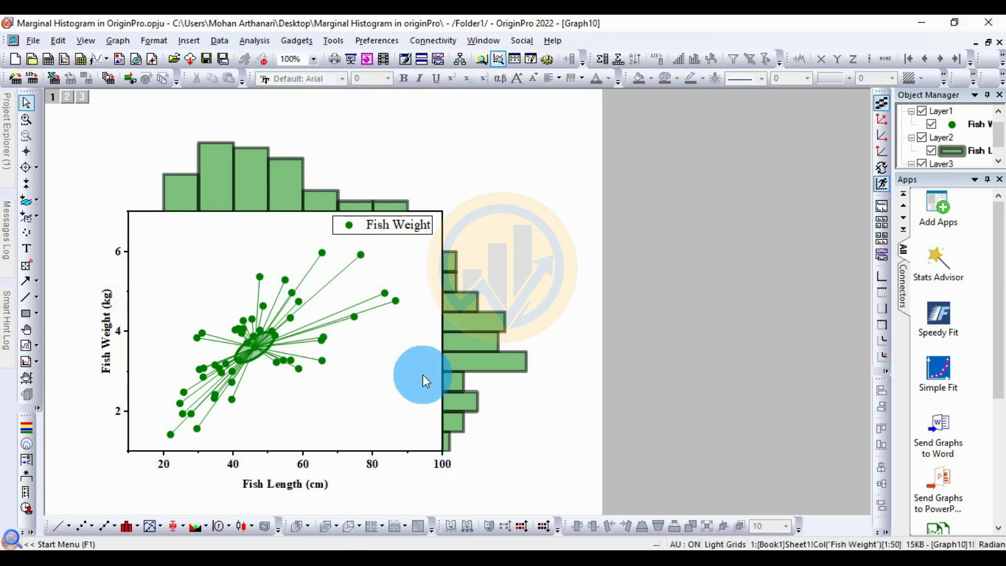